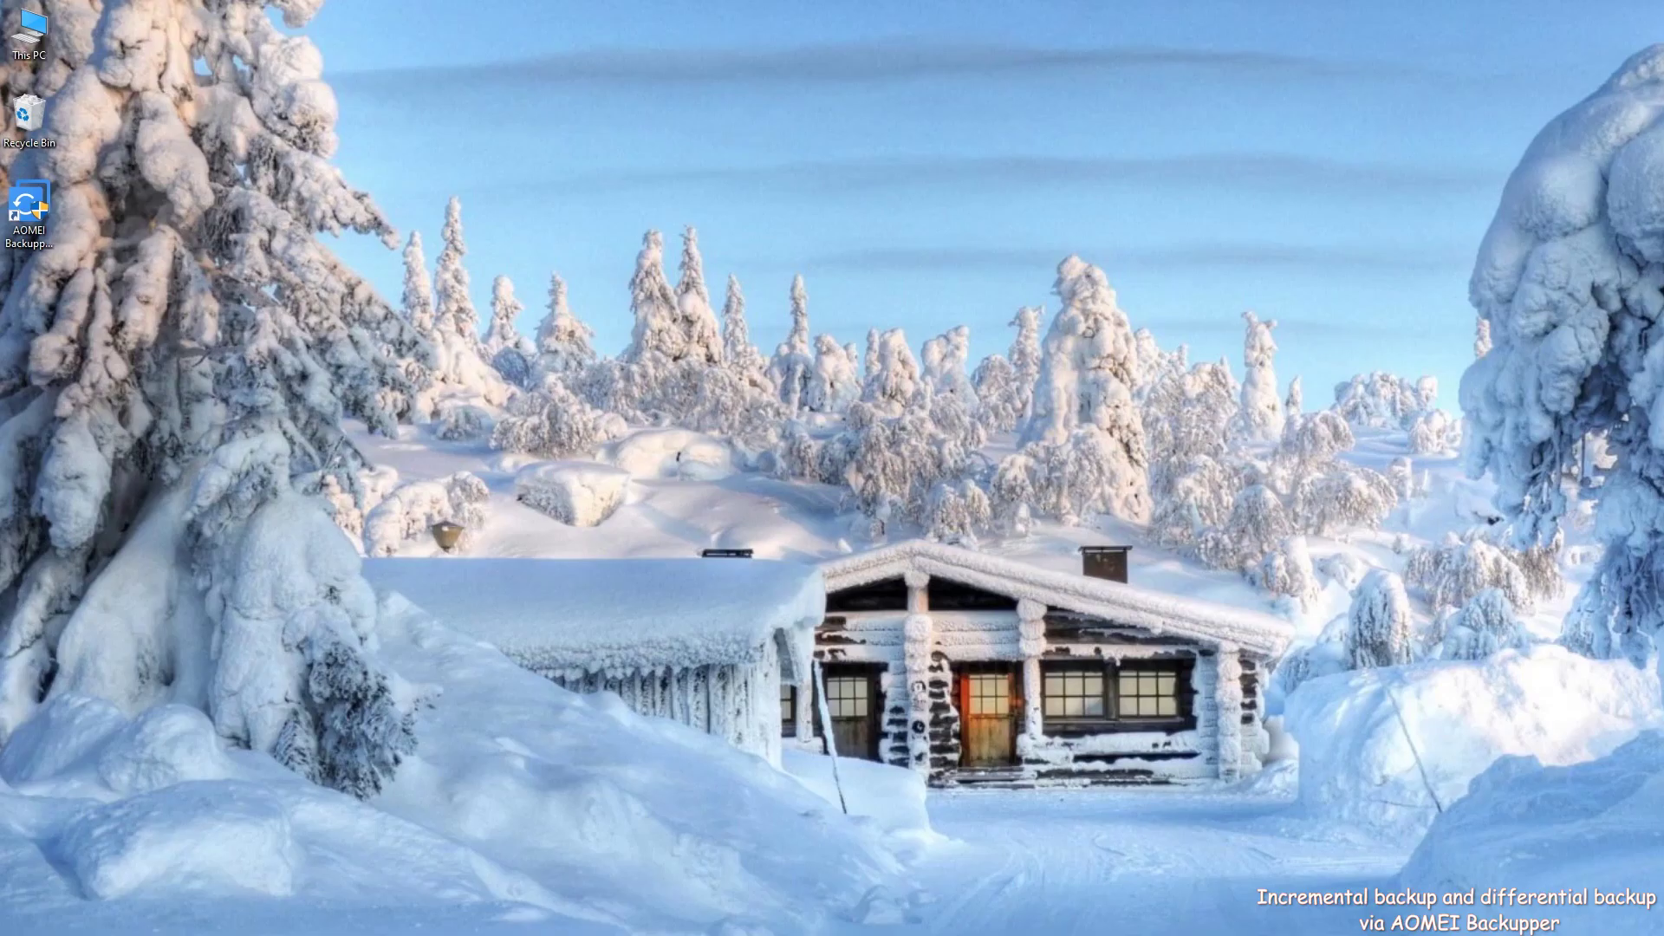
# Launch AOMEI Backupper Standard and start a new System Backup of the system partitions.
pyautogui.doubleClick(43, 221)
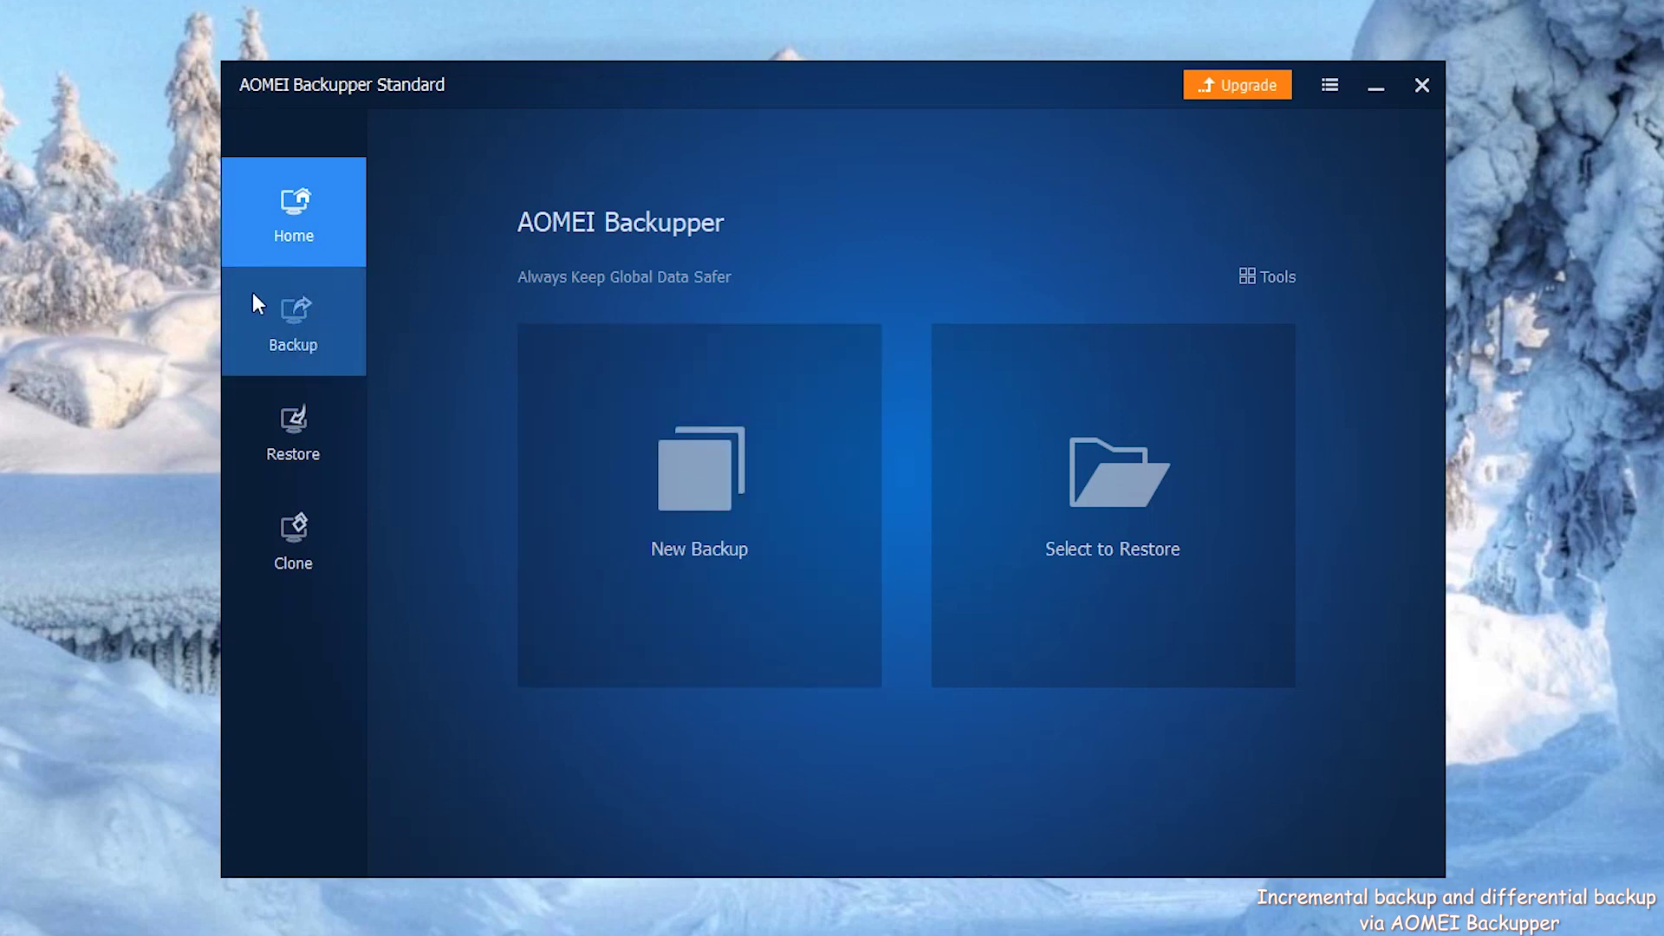
pyautogui.click(301, 349)
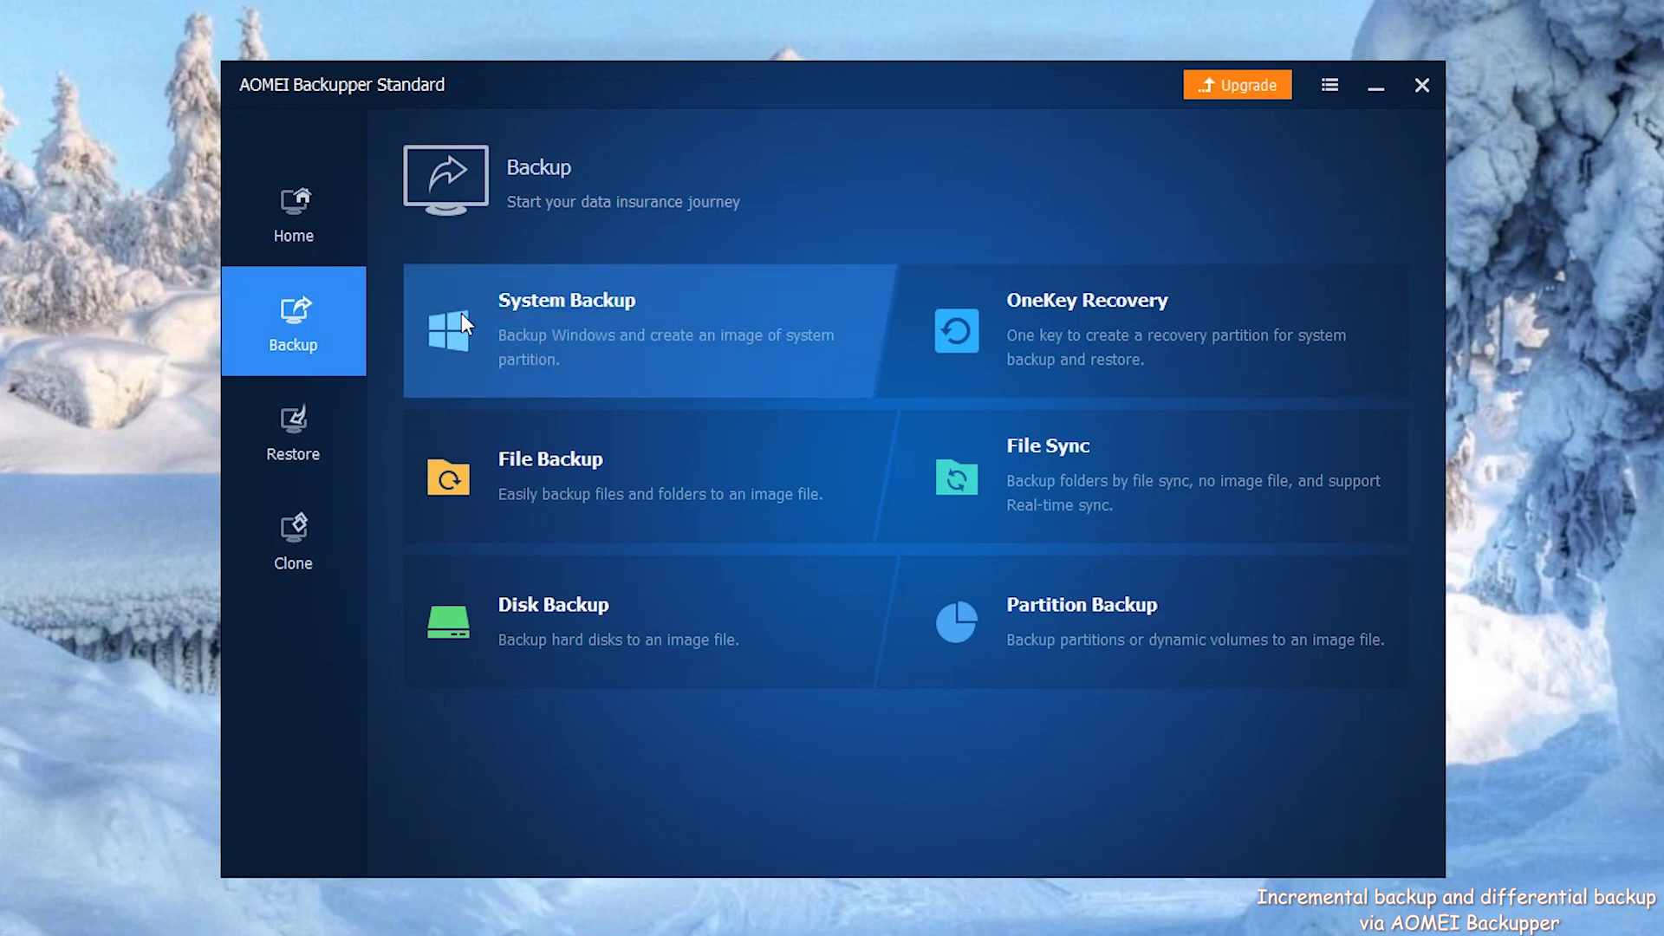
pyautogui.click(564, 328)
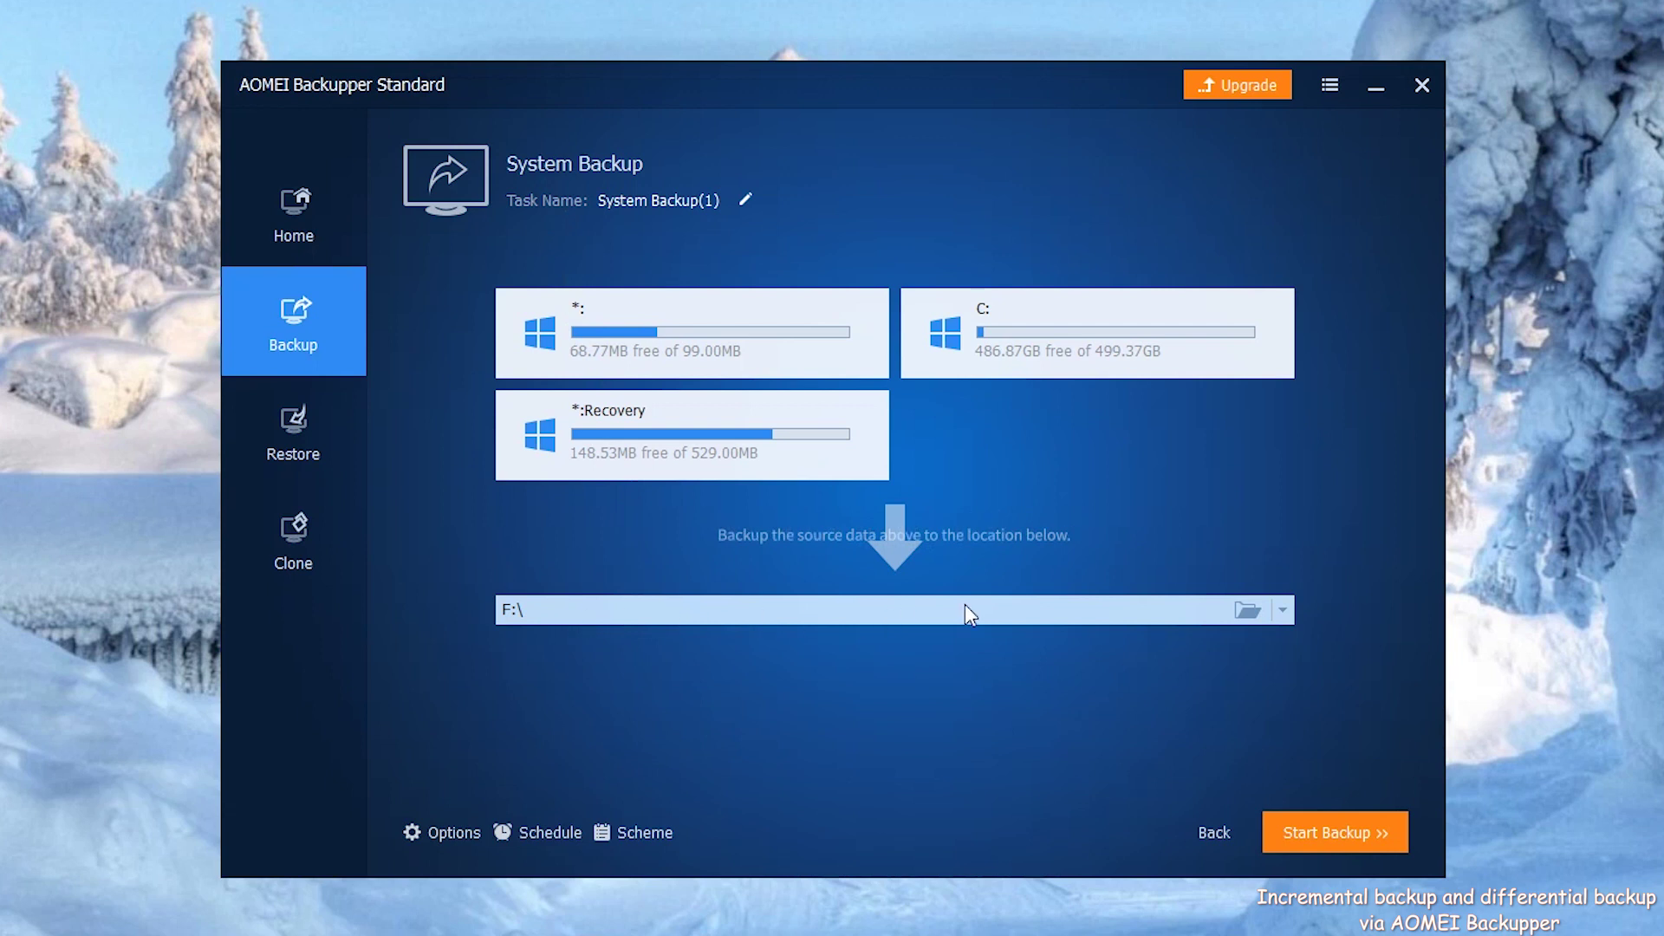
# Set the backup destination to the root of New Volume (F:) under This PC.
pyautogui.click(1237, 607)
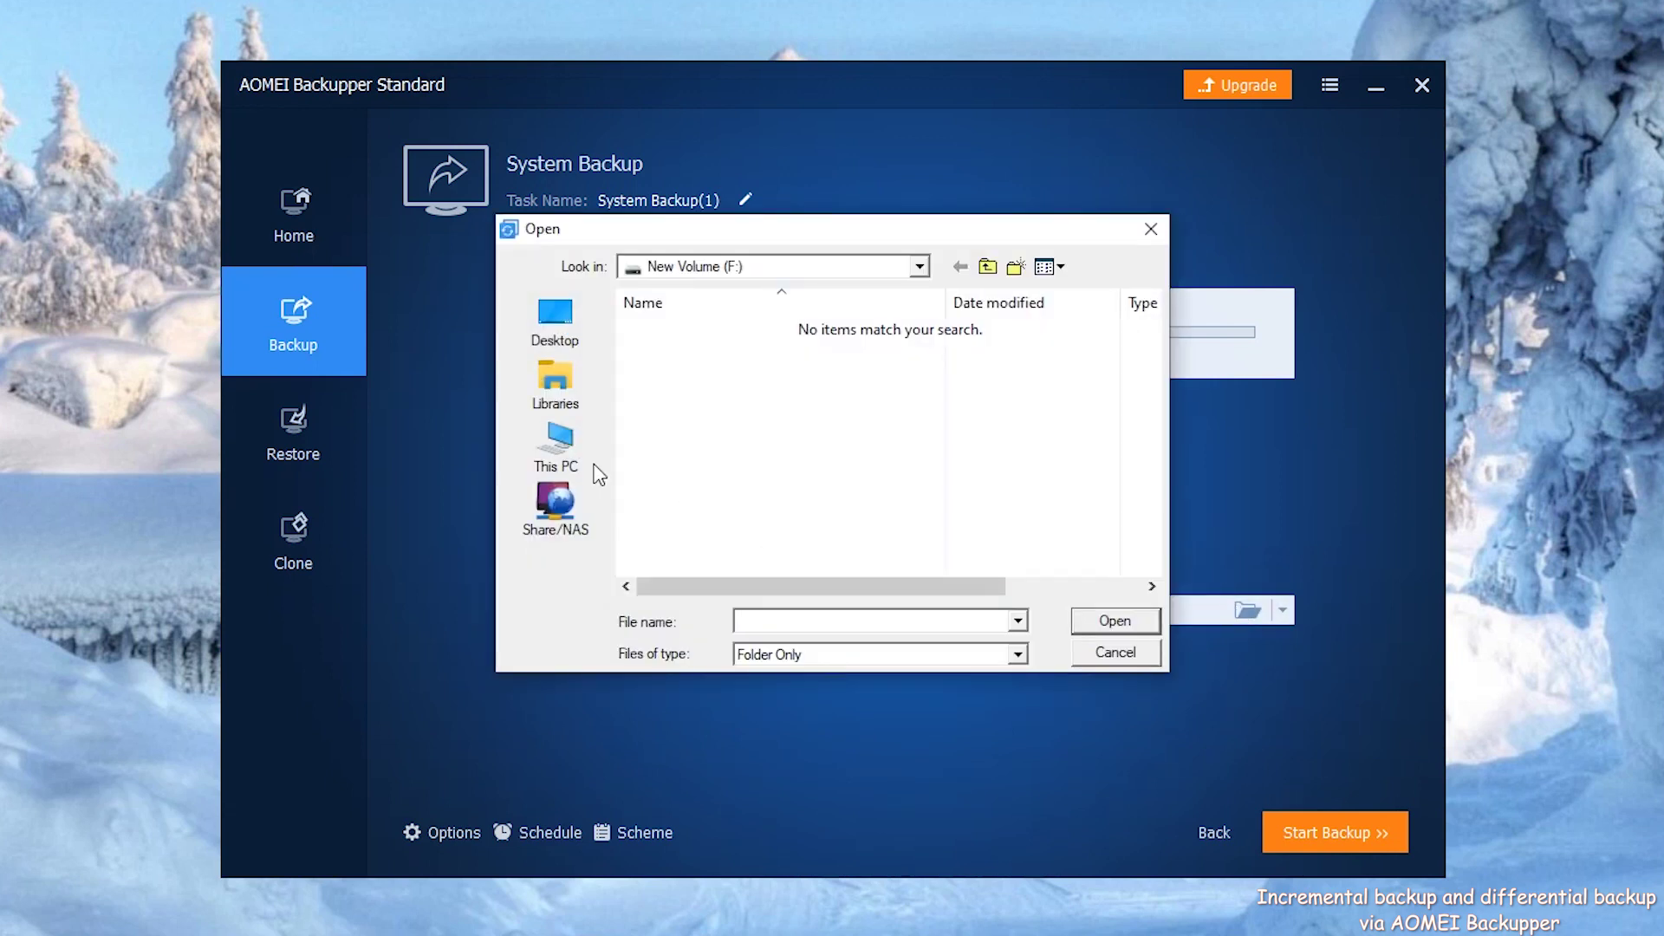
pyautogui.click(559, 444)
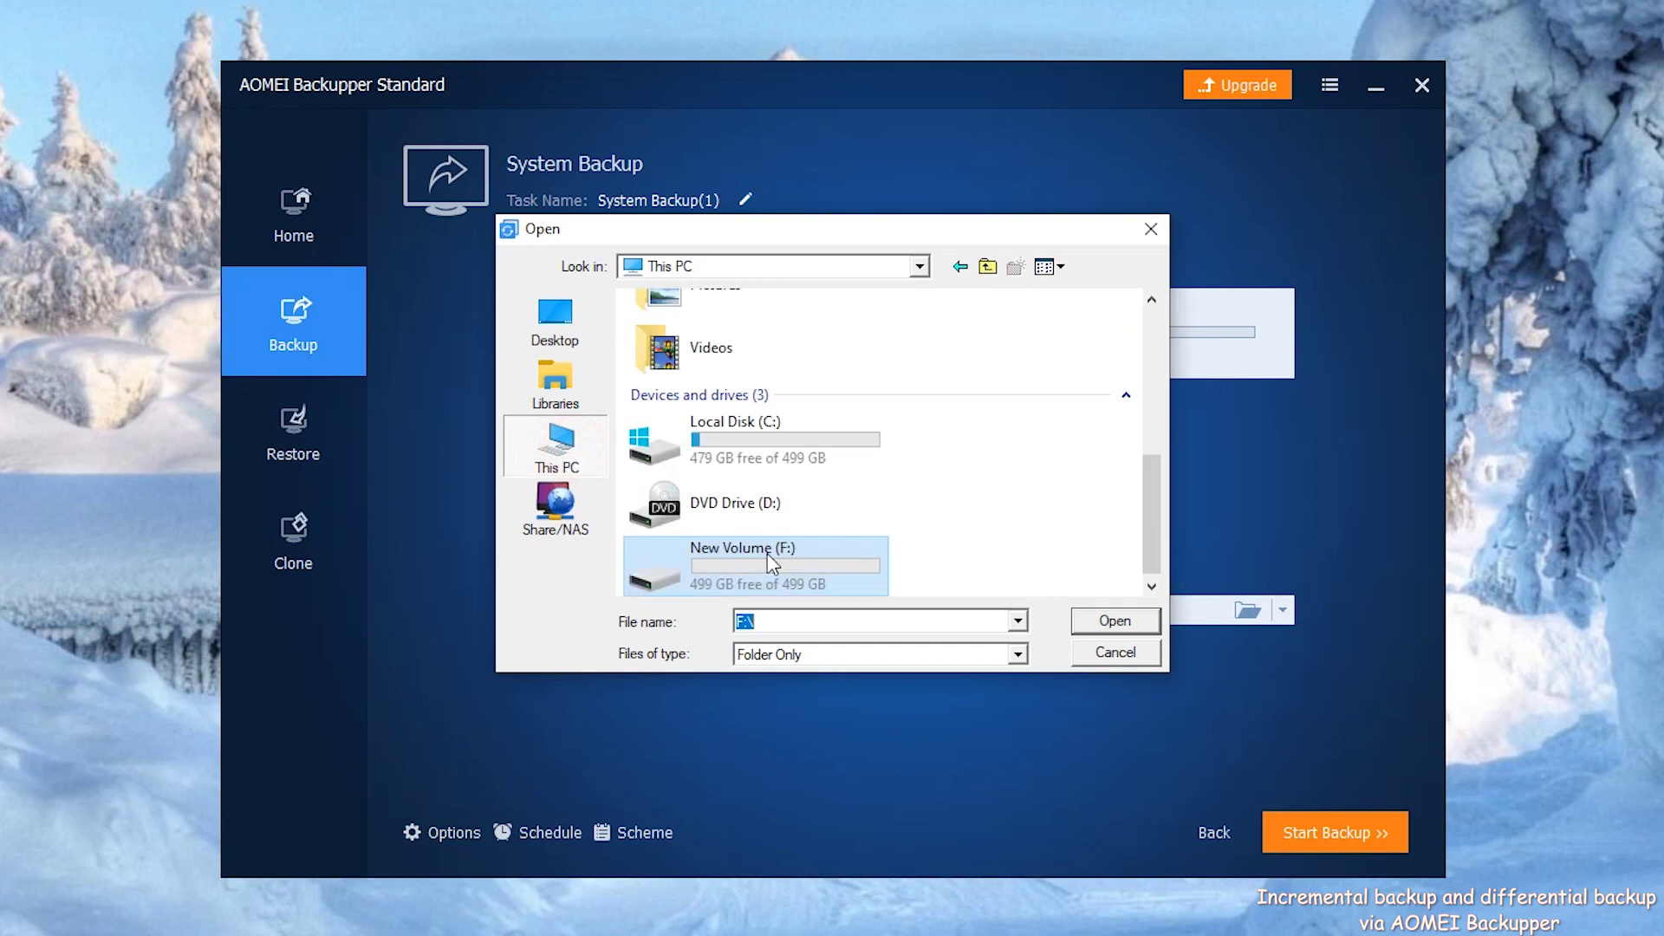
pyautogui.click(1090, 620)
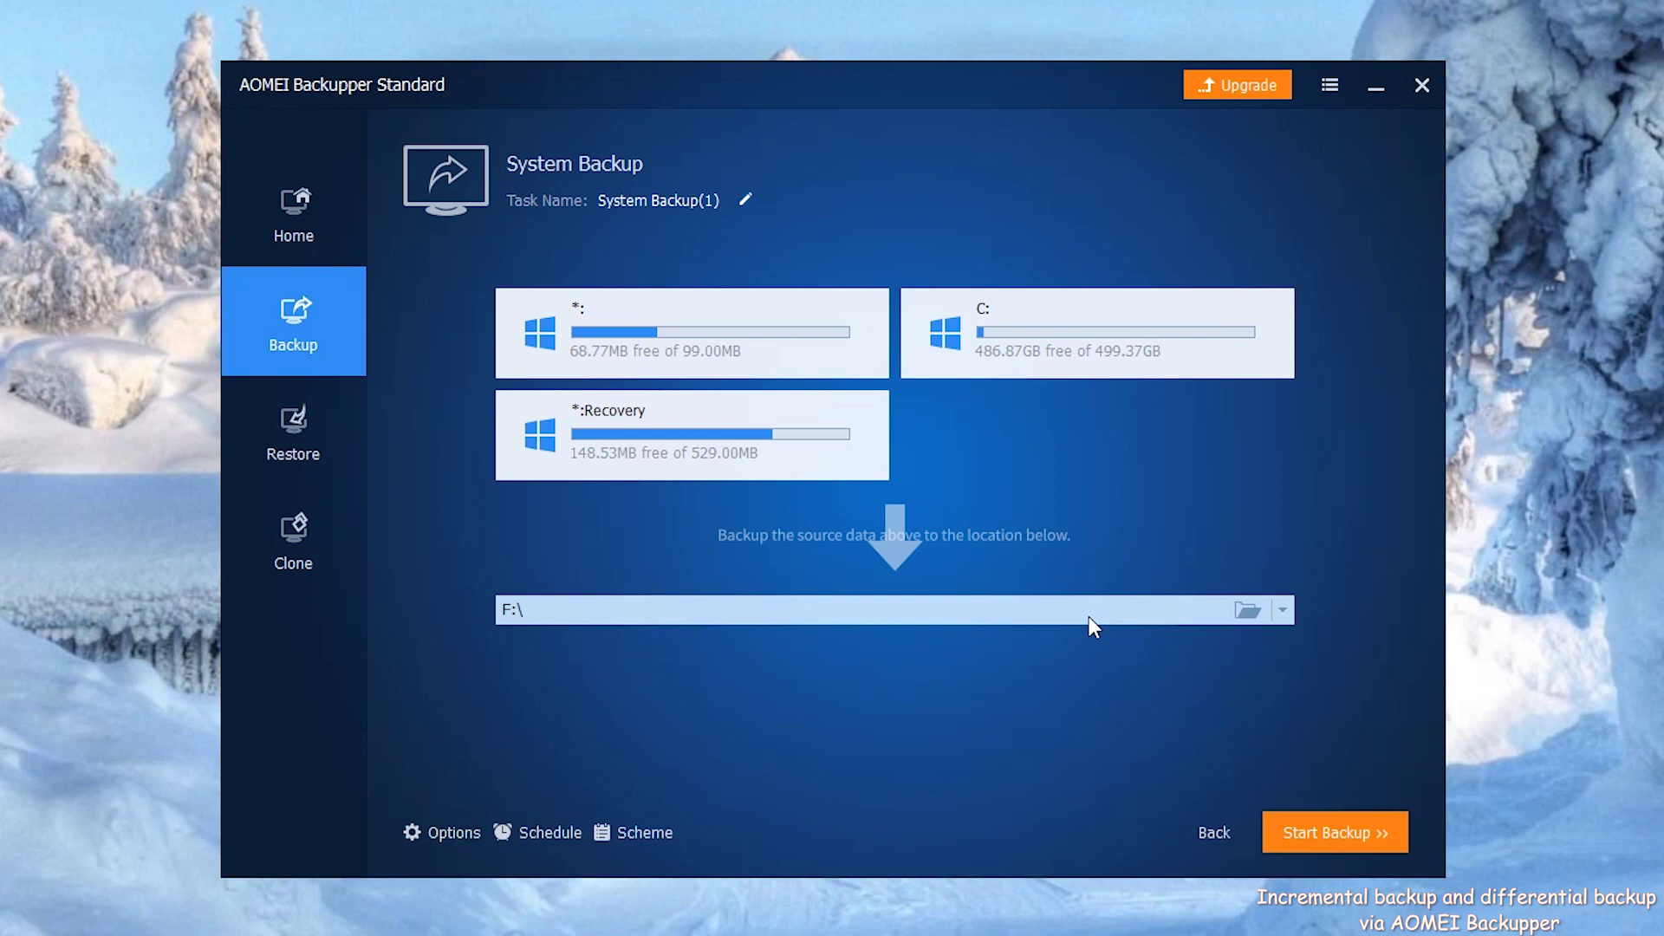
# Run System Backup(1) to F:\ and finish once it completes.
pyautogui.click(1339, 836)
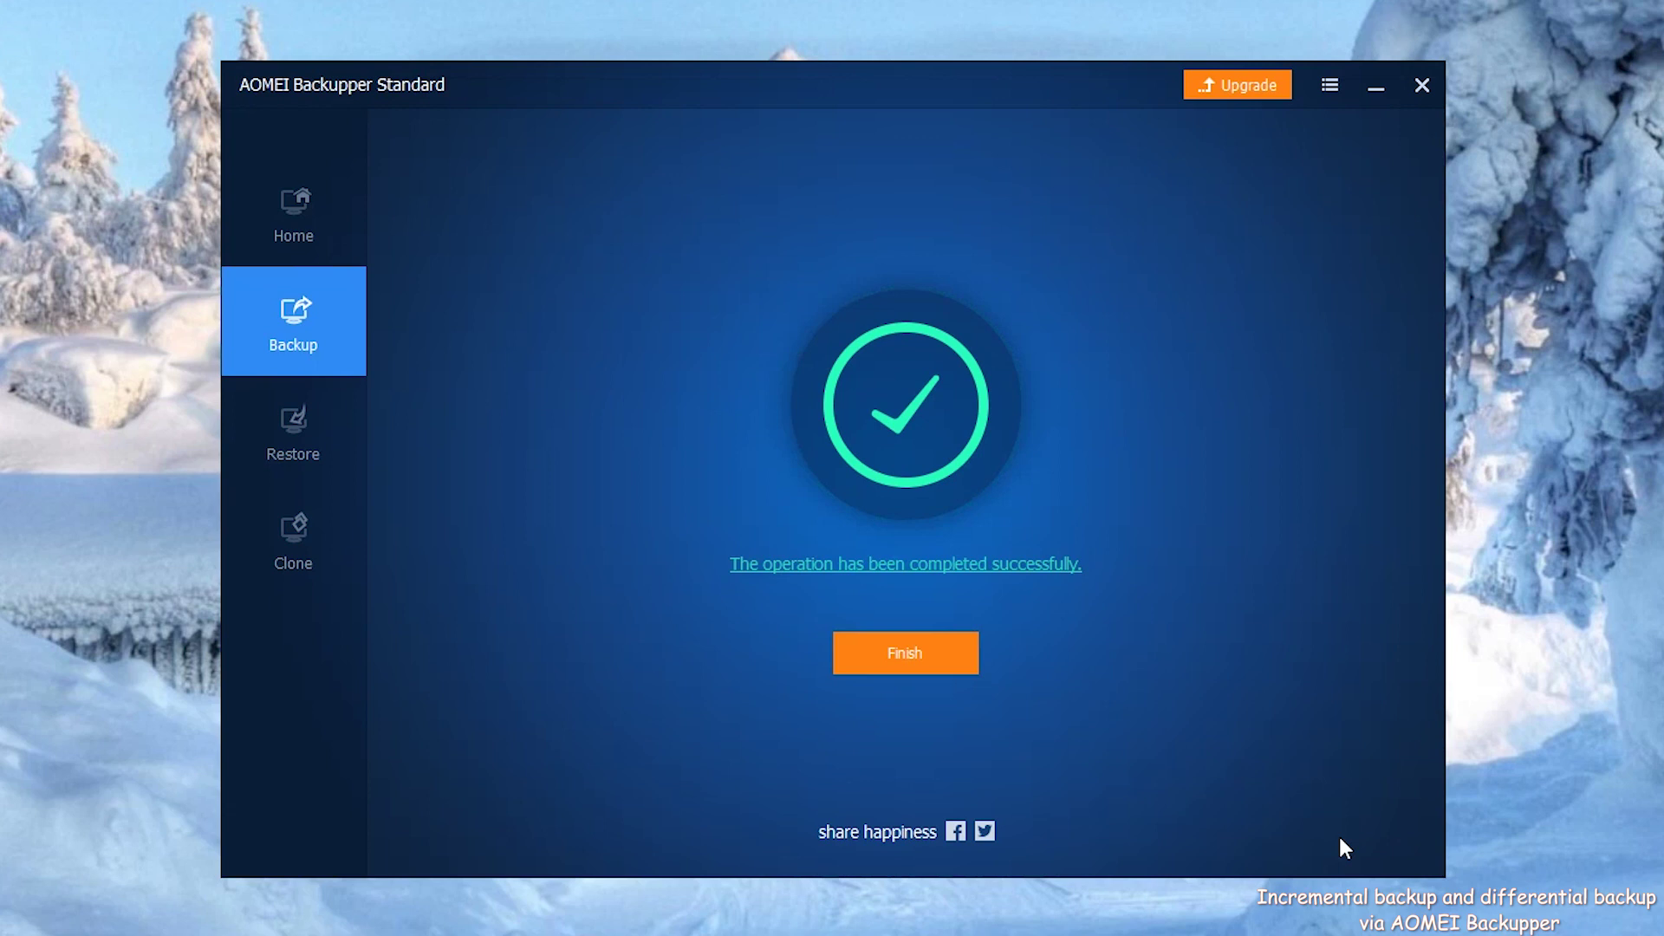
pyautogui.click(902, 655)
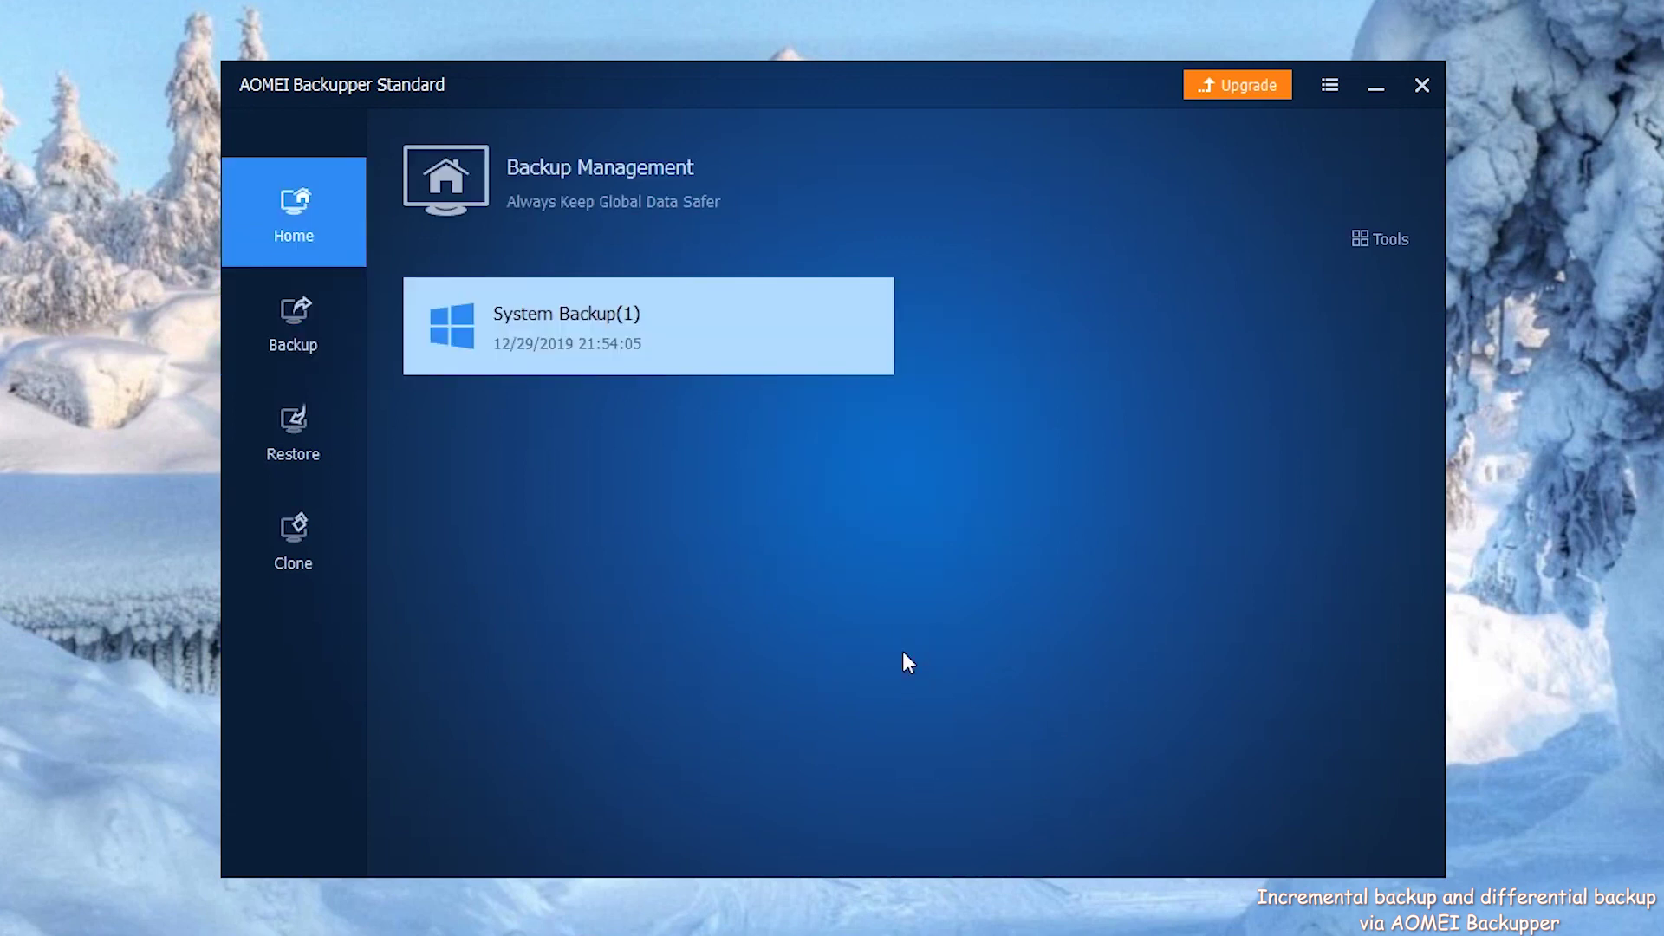
# From Home, run an incremental backup of System Backup(1), confirming the Comments dialog.
pyautogui.click(312, 237)
pyautogui.click(302, 221)
pyautogui.moveTo(862, 332)
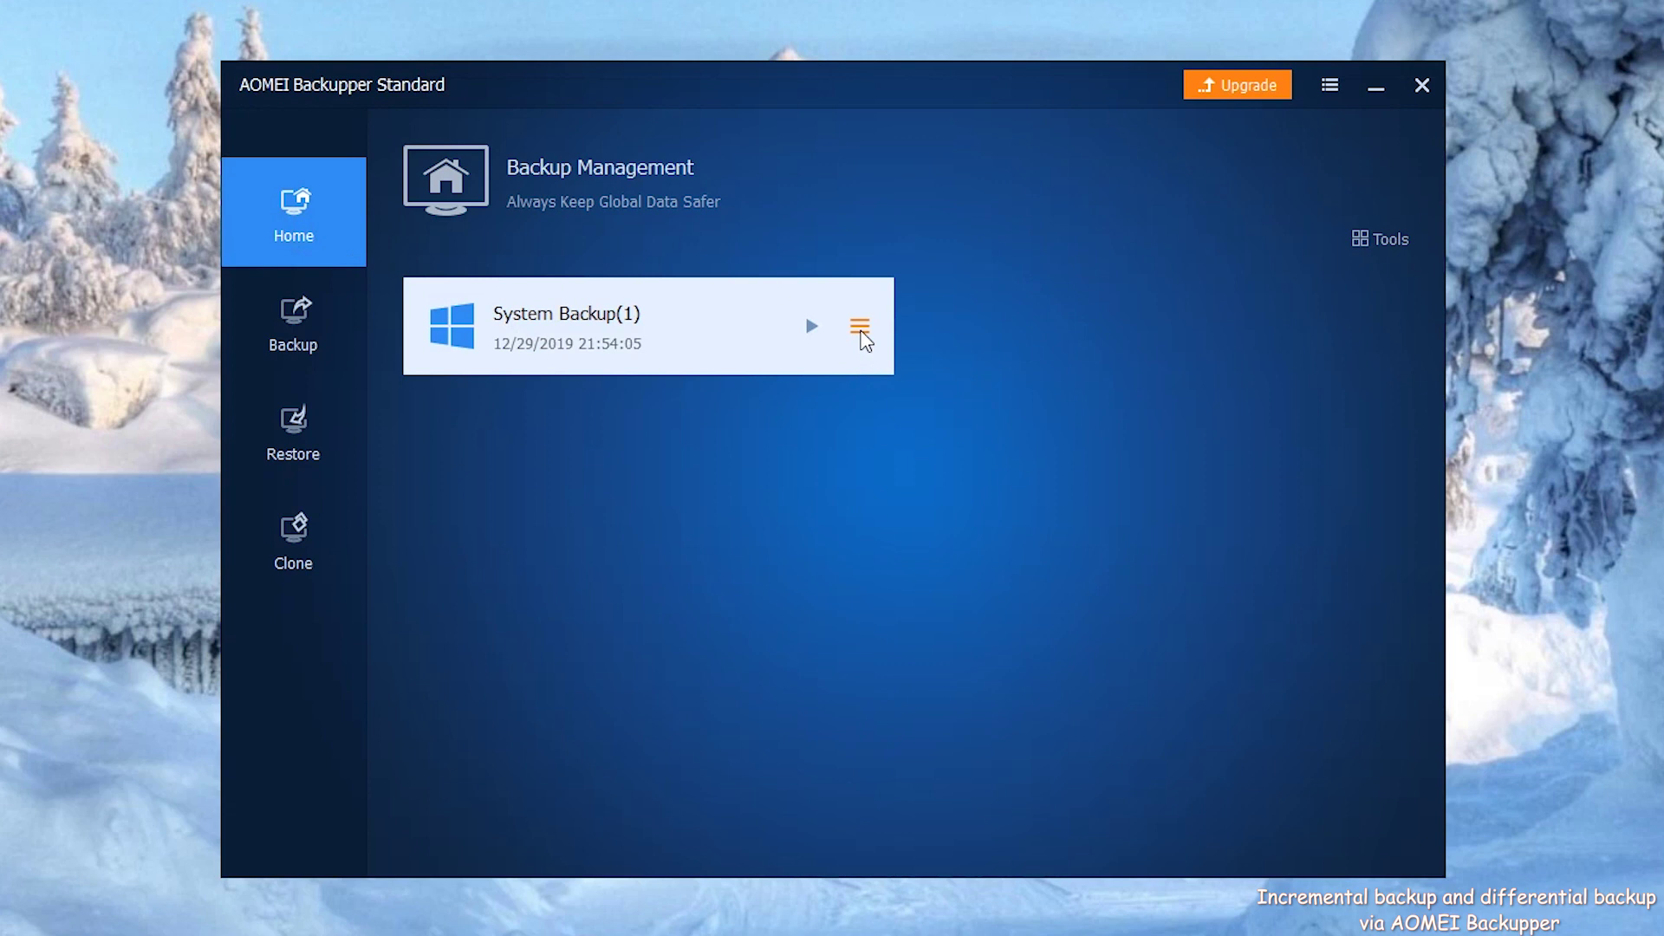
pyautogui.click(863, 334)
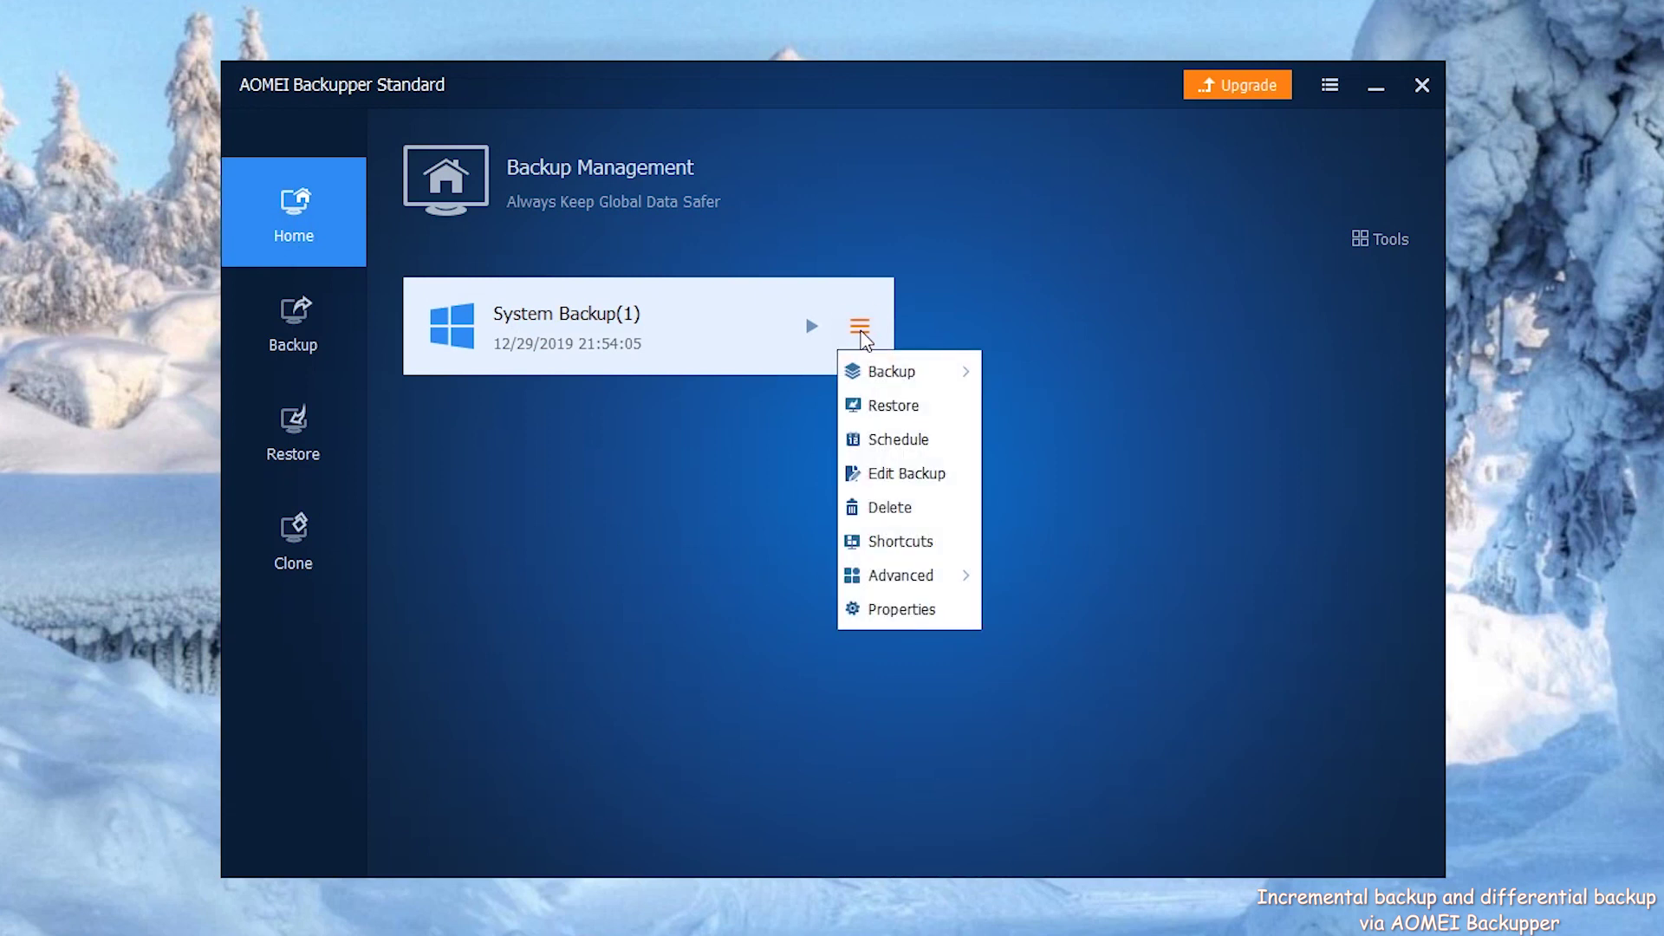
pyautogui.moveTo(886, 375)
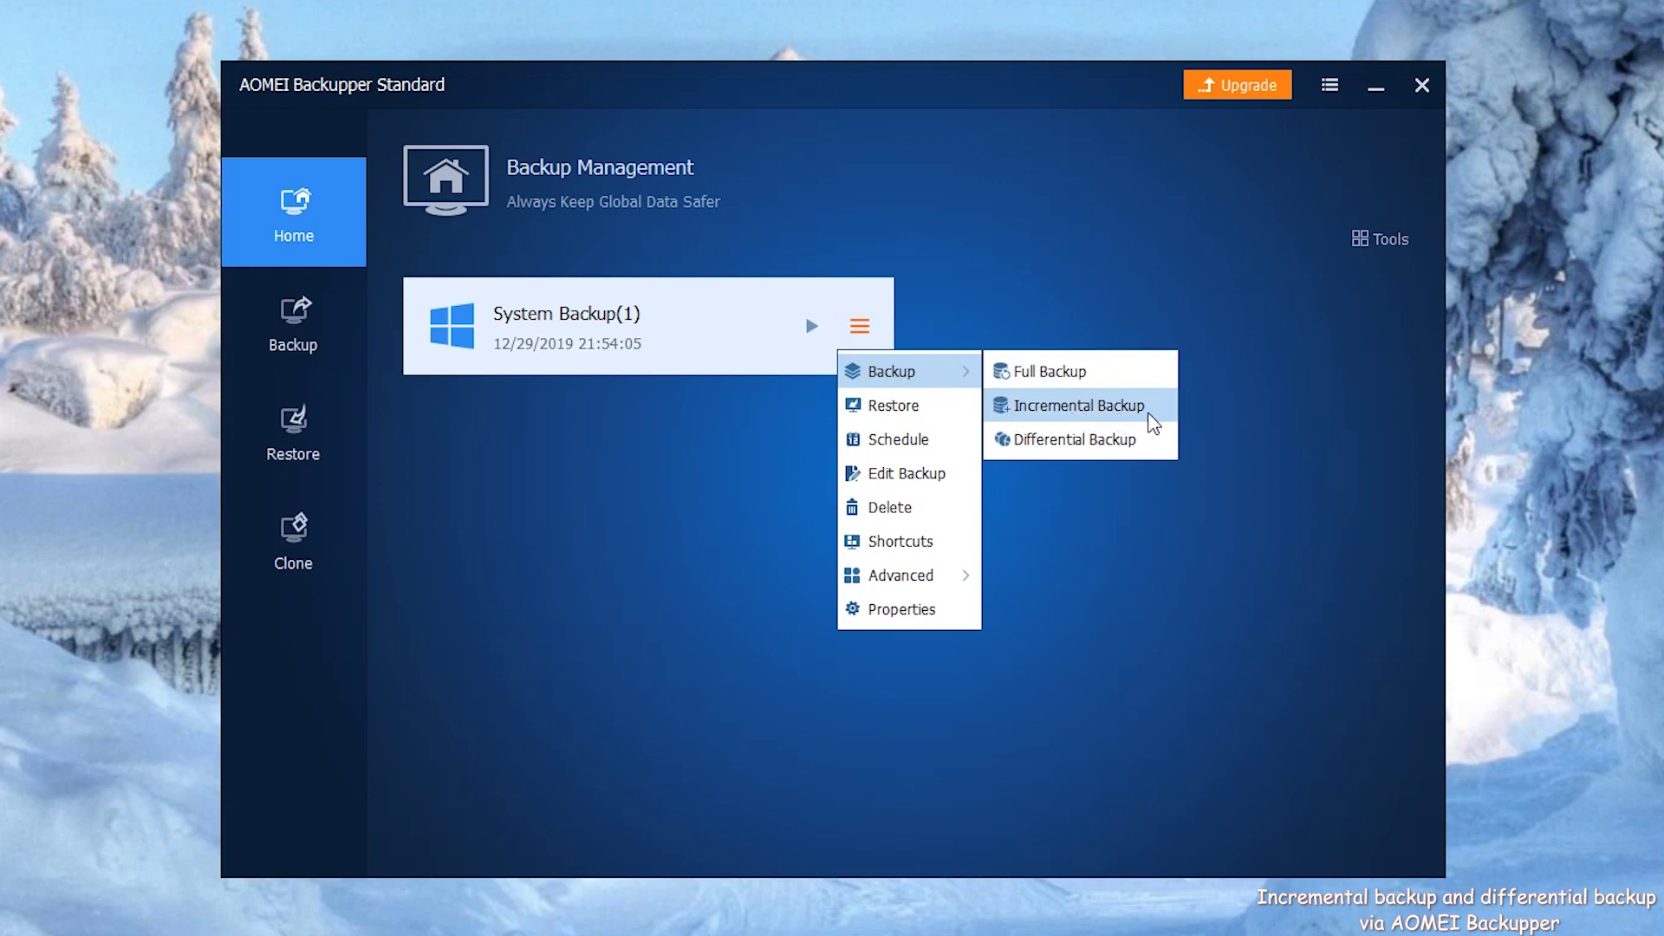
pyautogui.click(1152, 424)
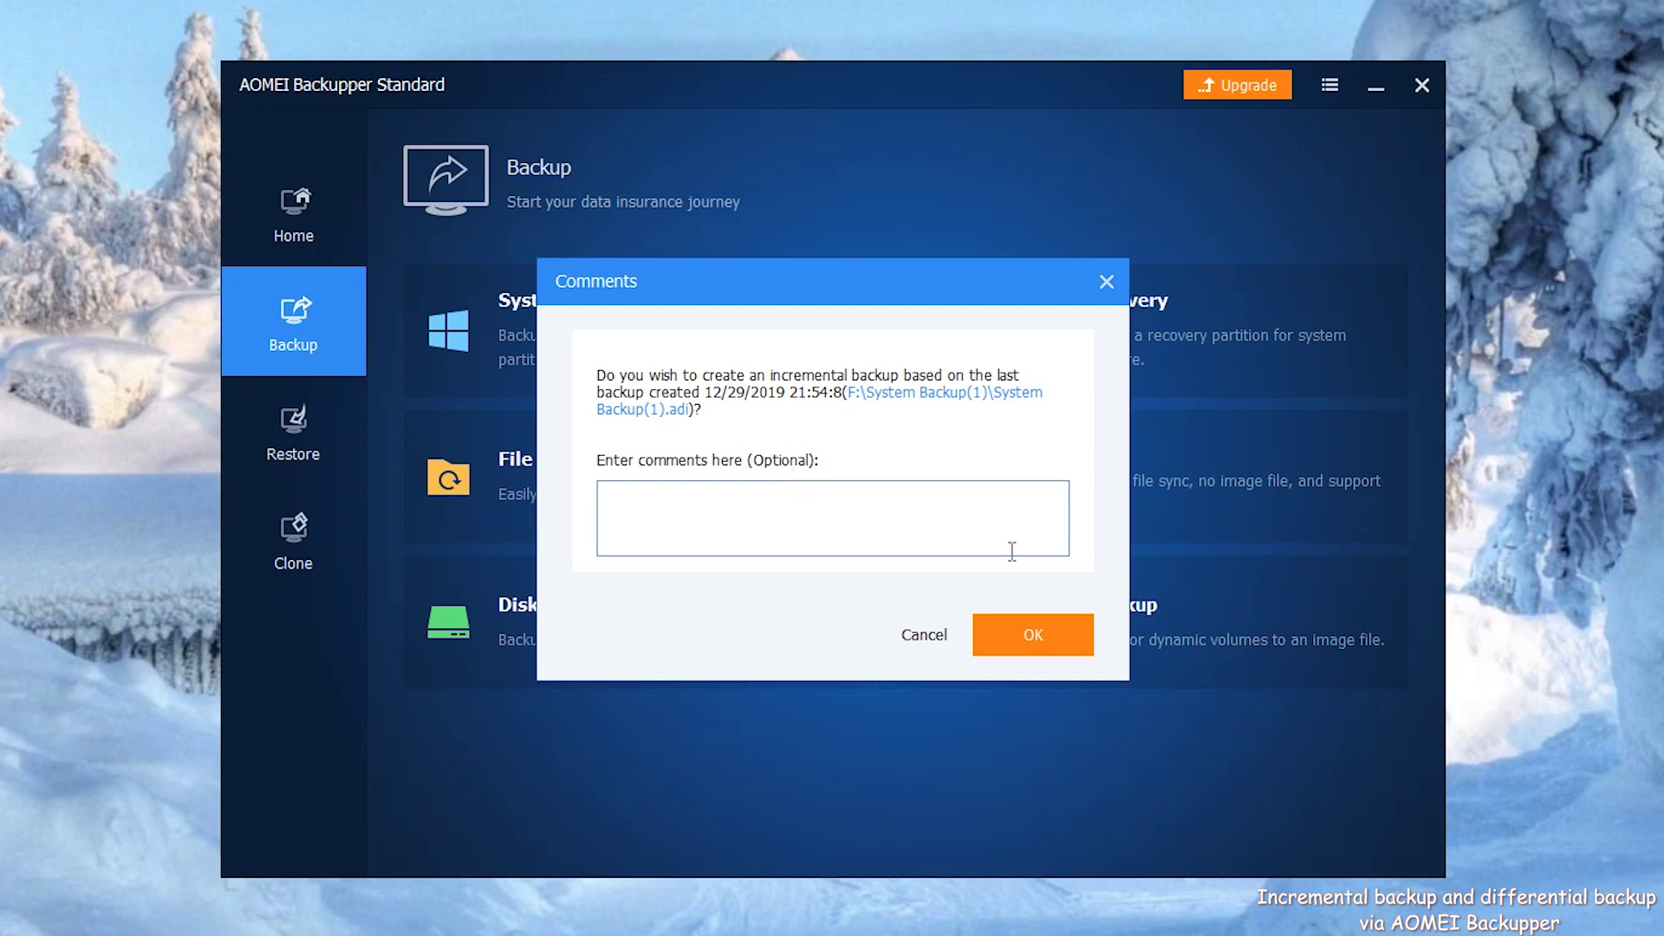
pyautogui.click(1037, 631)
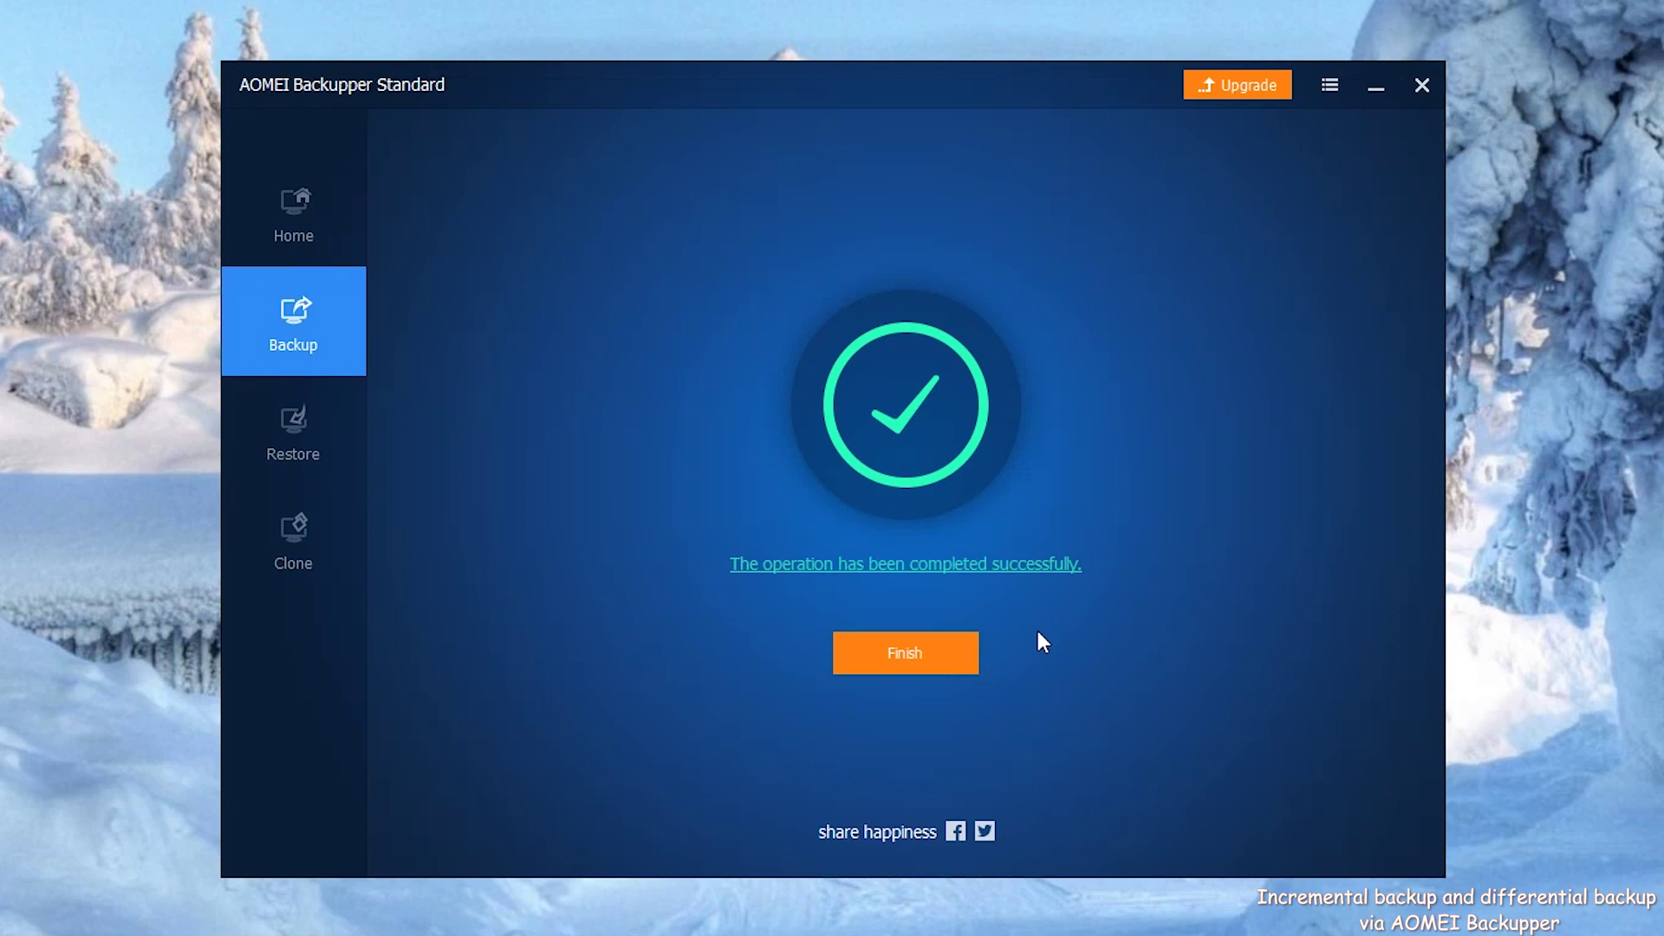
# Close the finished incremental backup, then run a differential backup of System Backup(1) to completion.
pyautogui.click(896, 652)
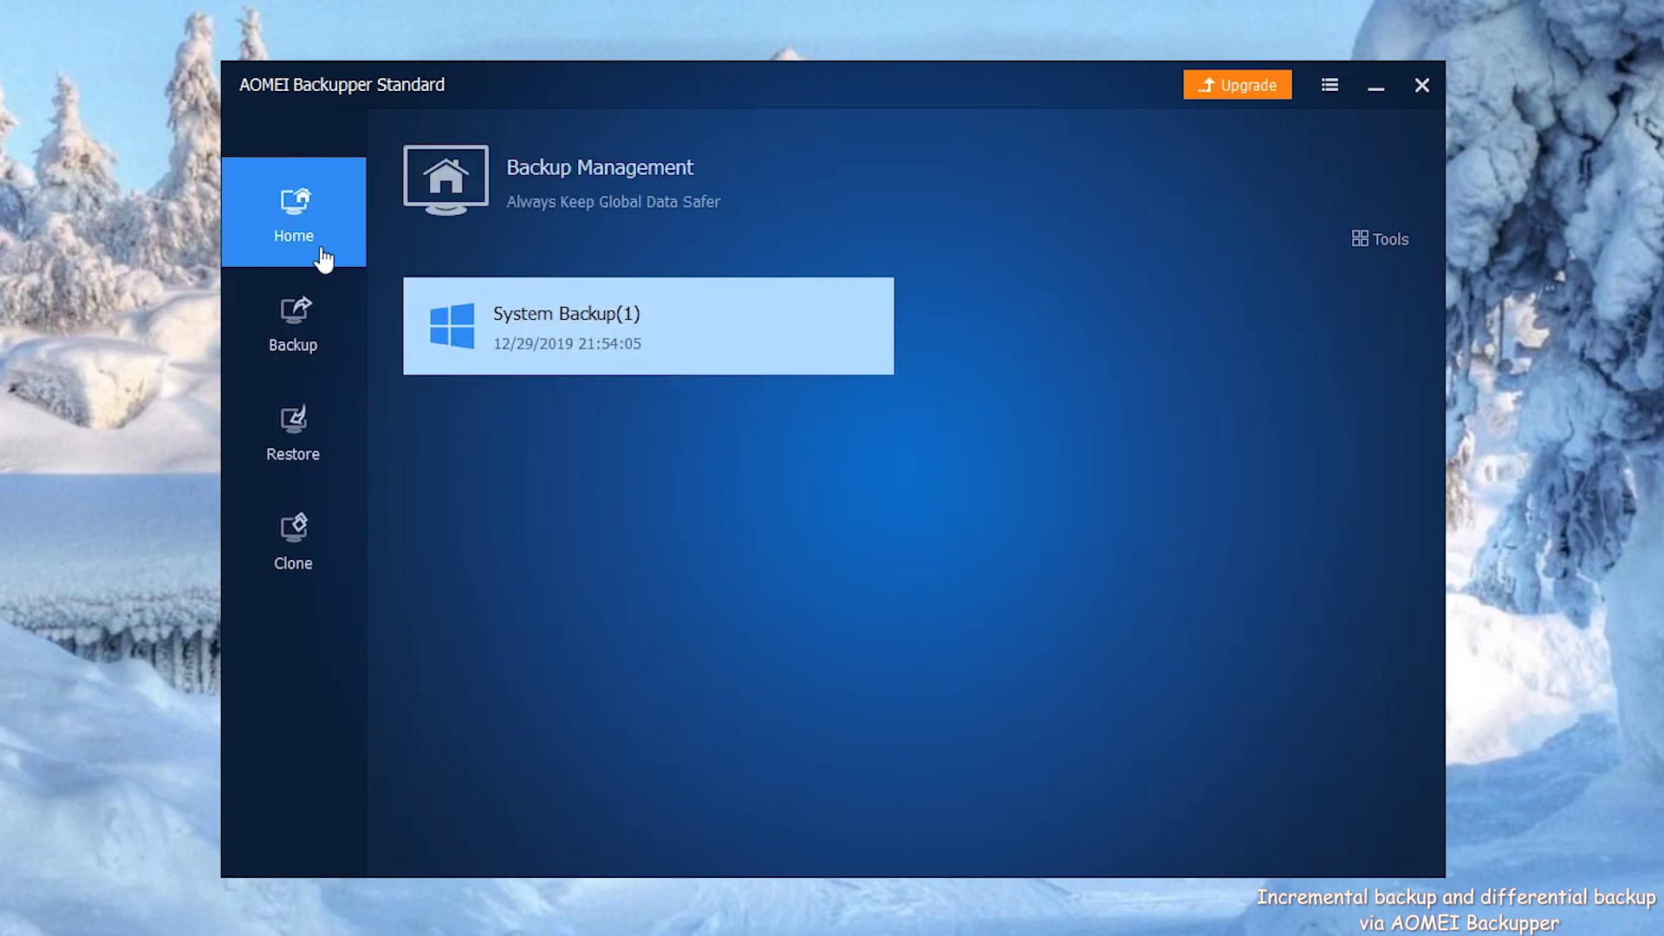
pyautogui.moveTo(841, 332)
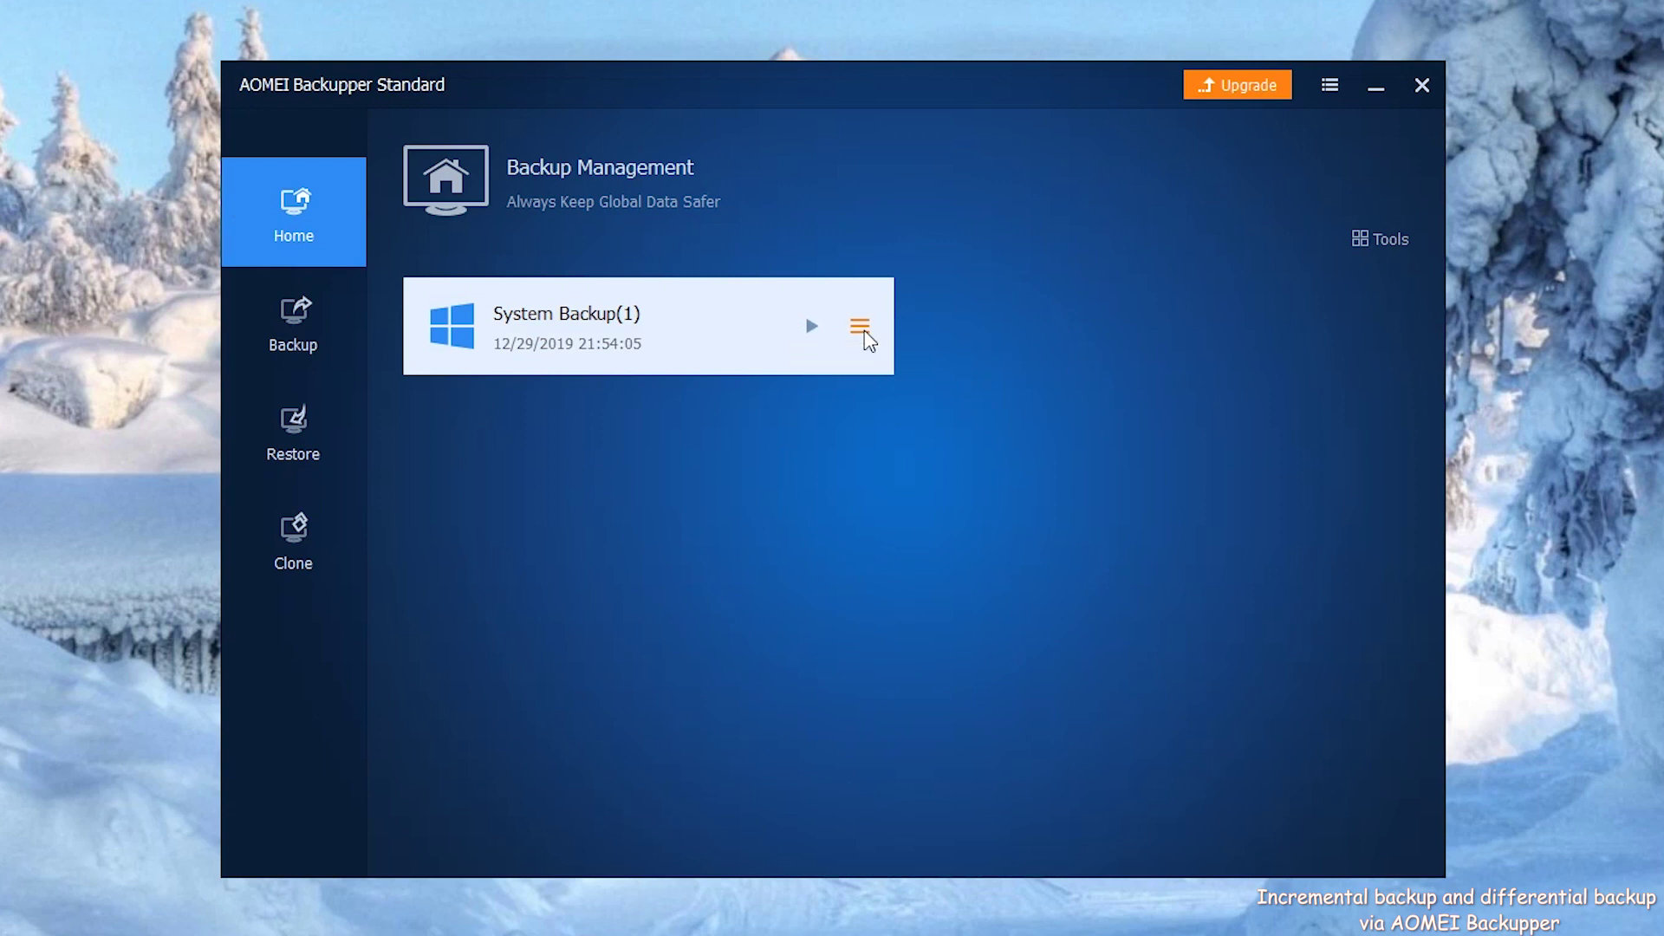
pyautogui.click(862, 329)
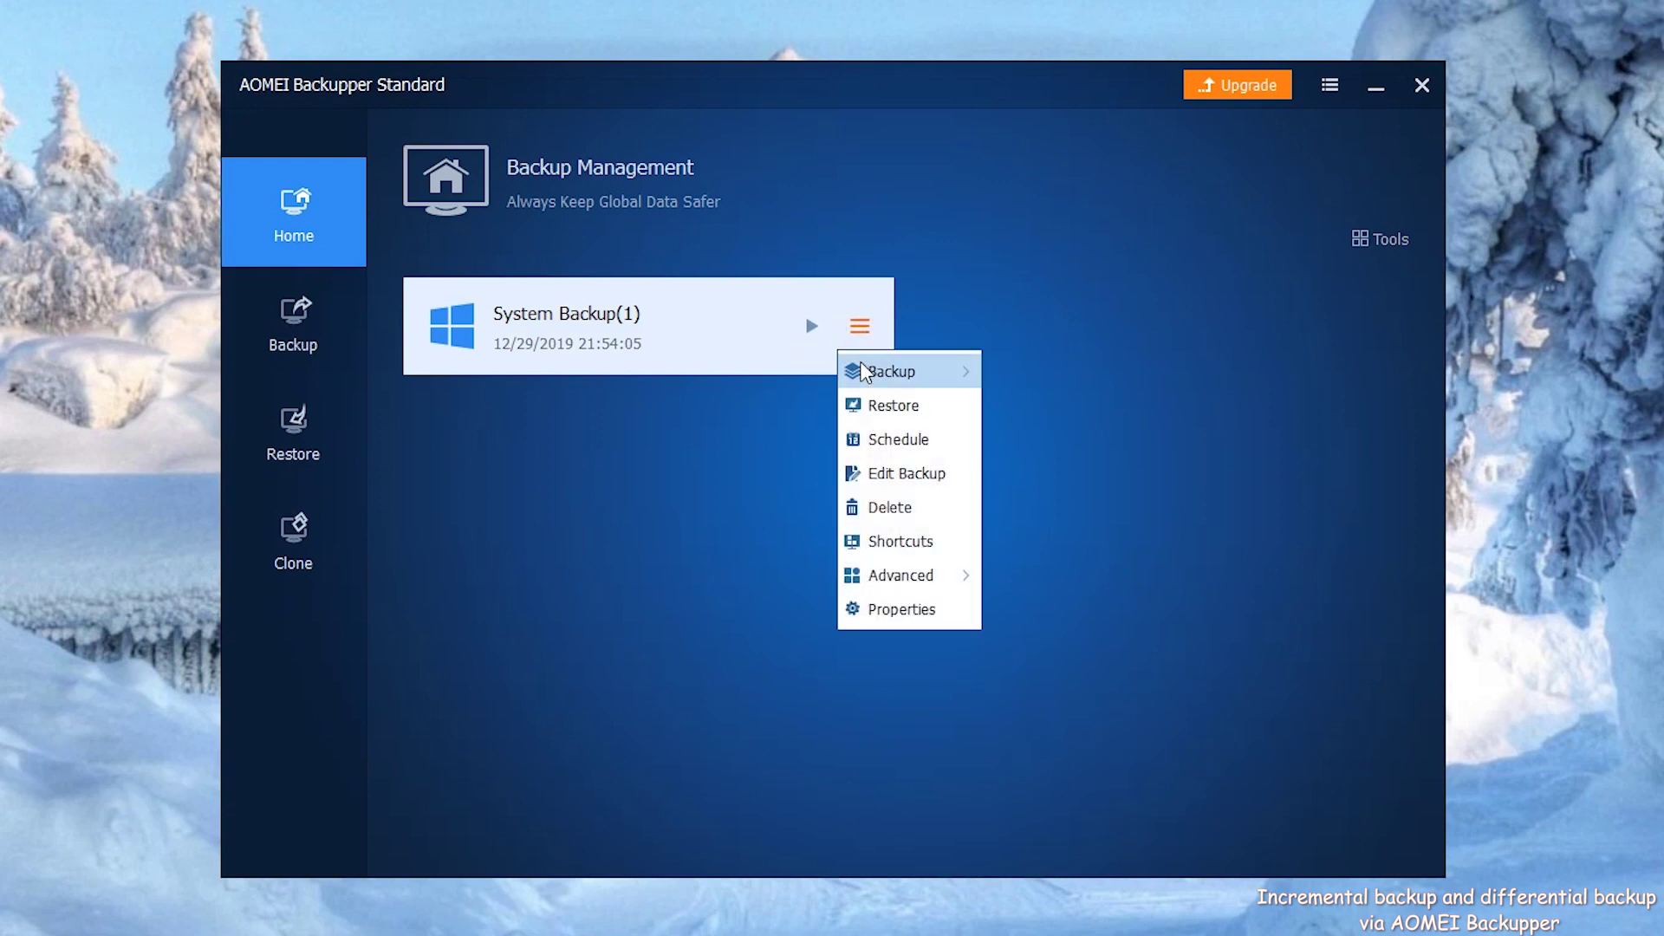
pyautogui.moveTo(864, 370)
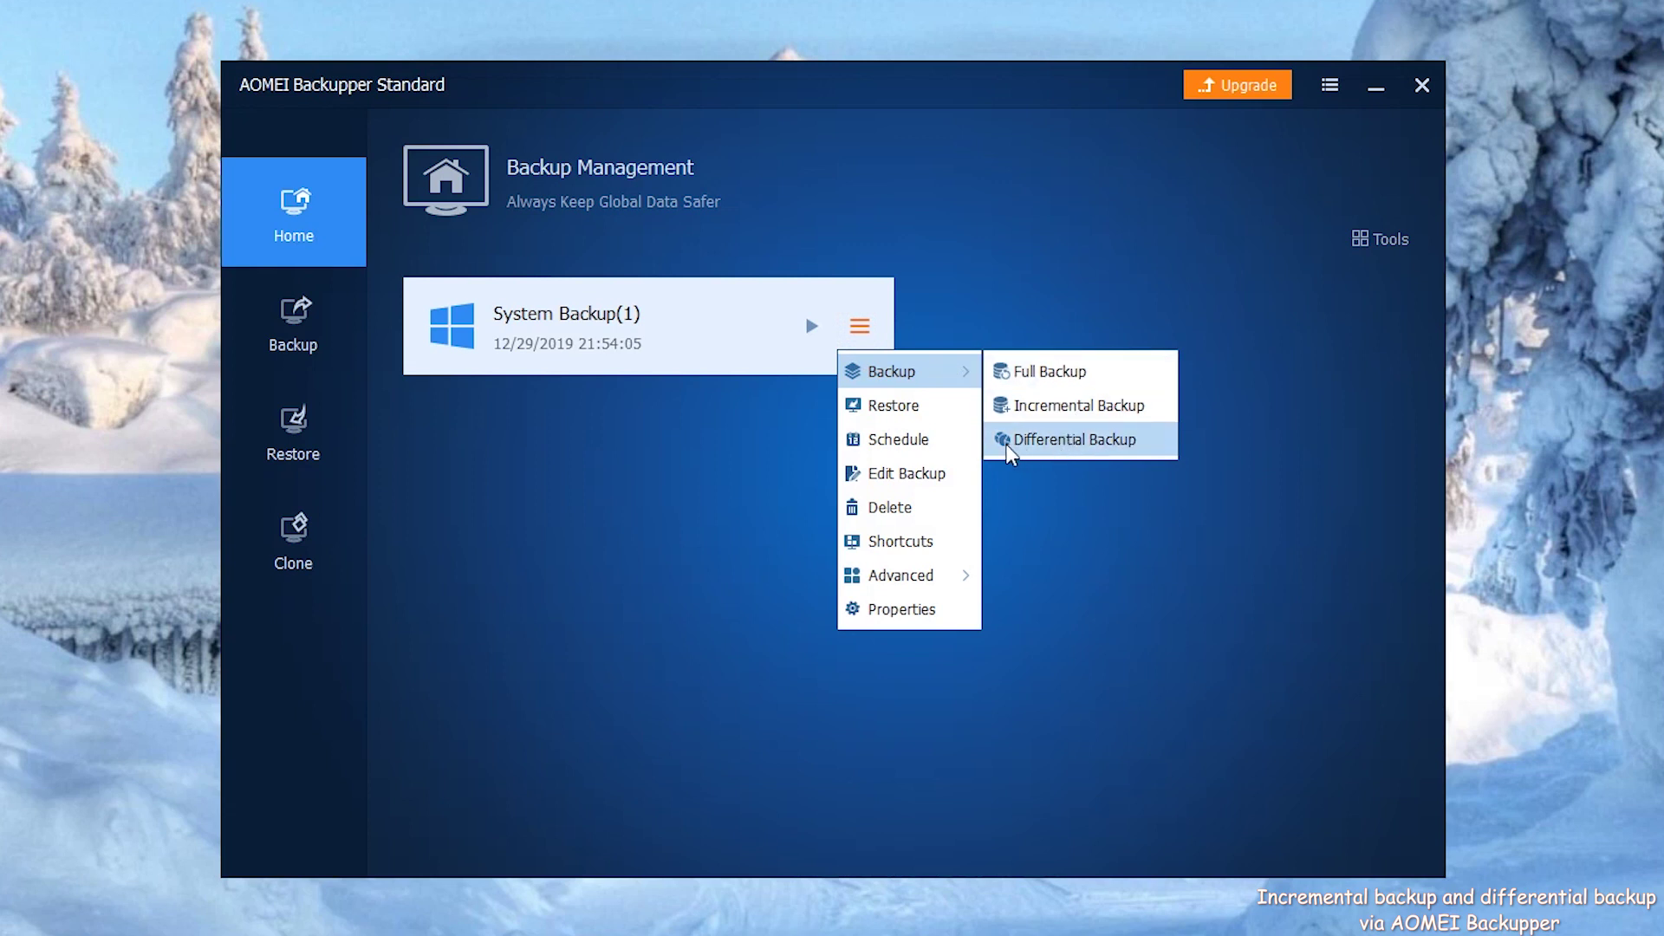
pyautogui.click(1131, 447)
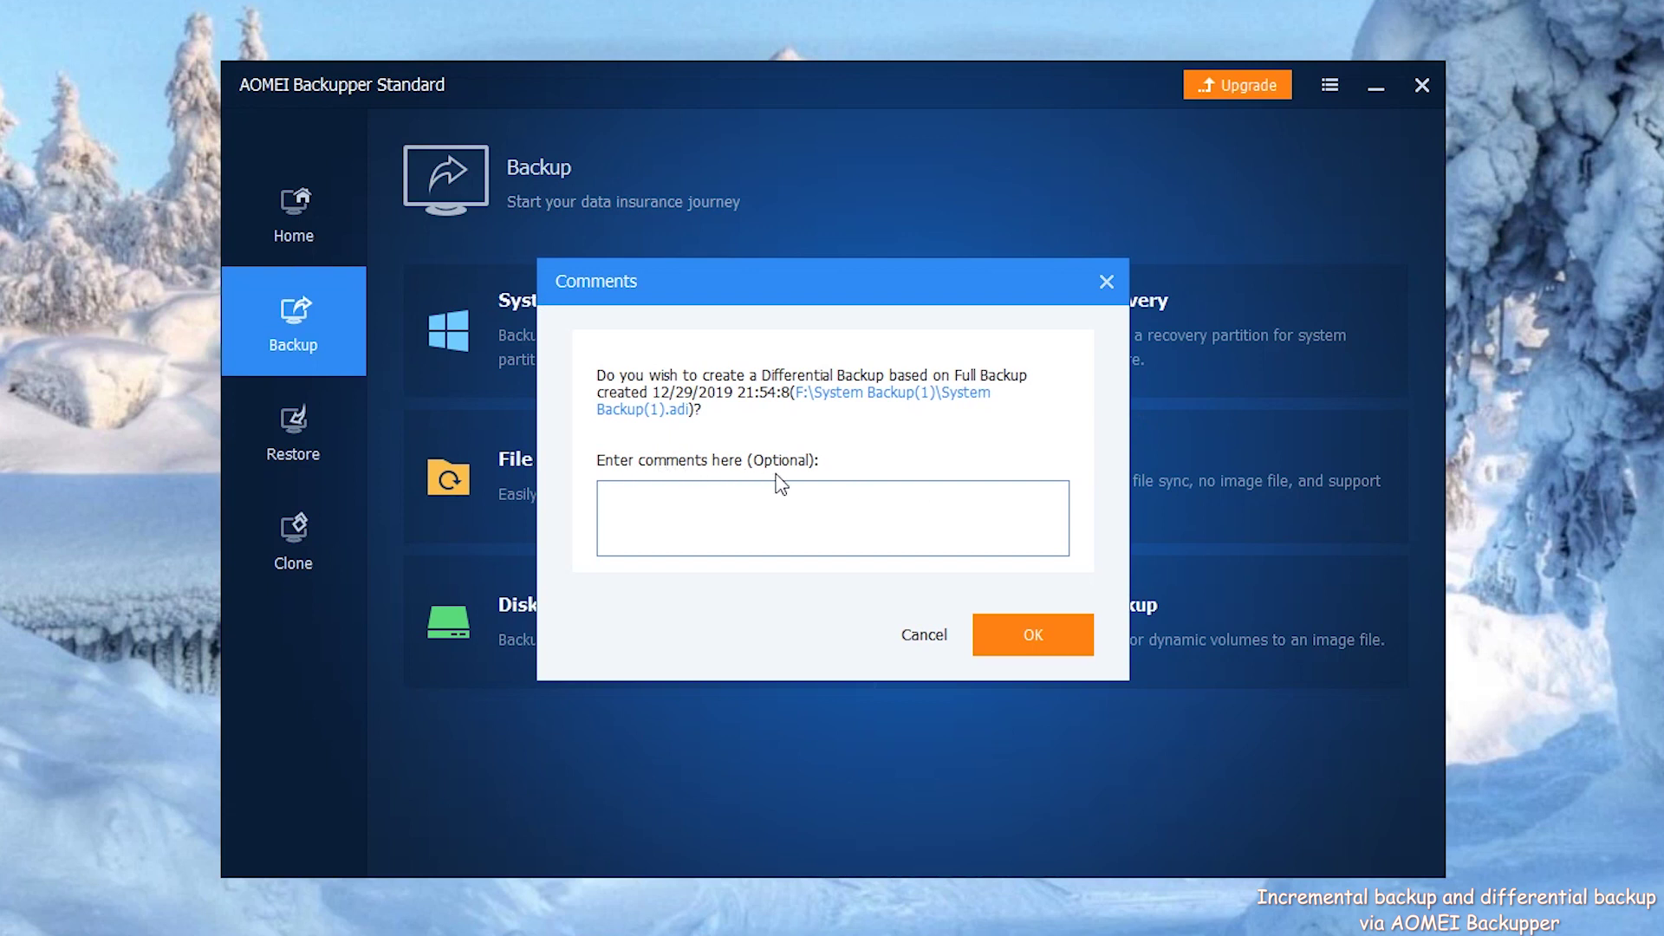
pyautogui.click(1031, 638)
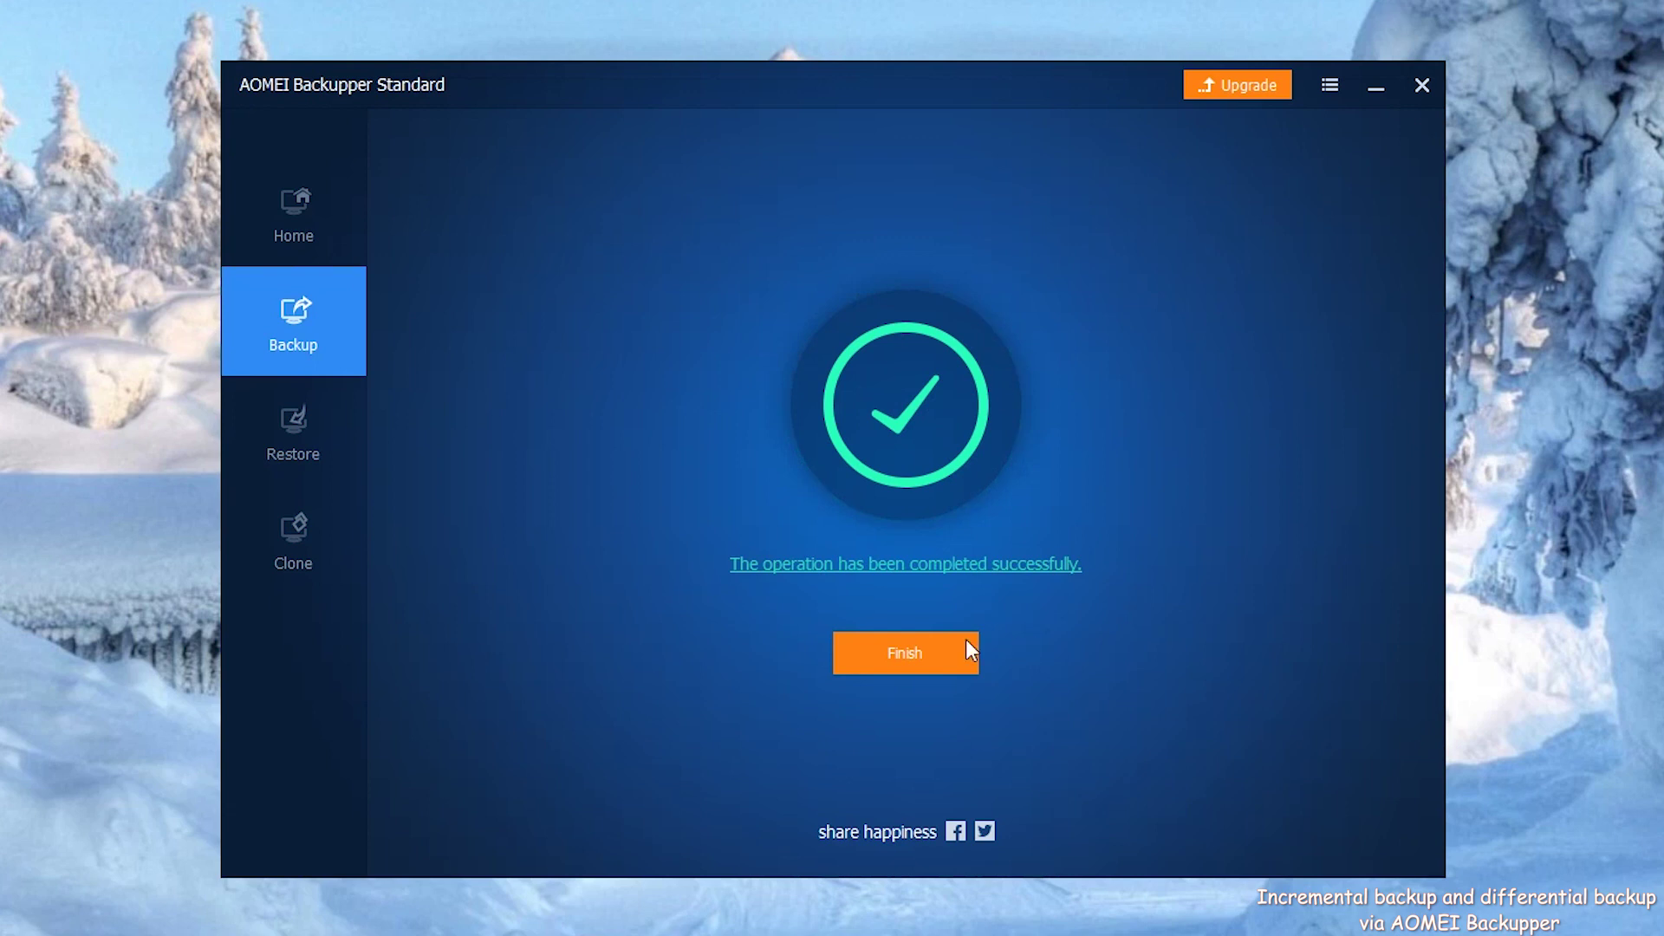
pyautogui.click(932, 652)
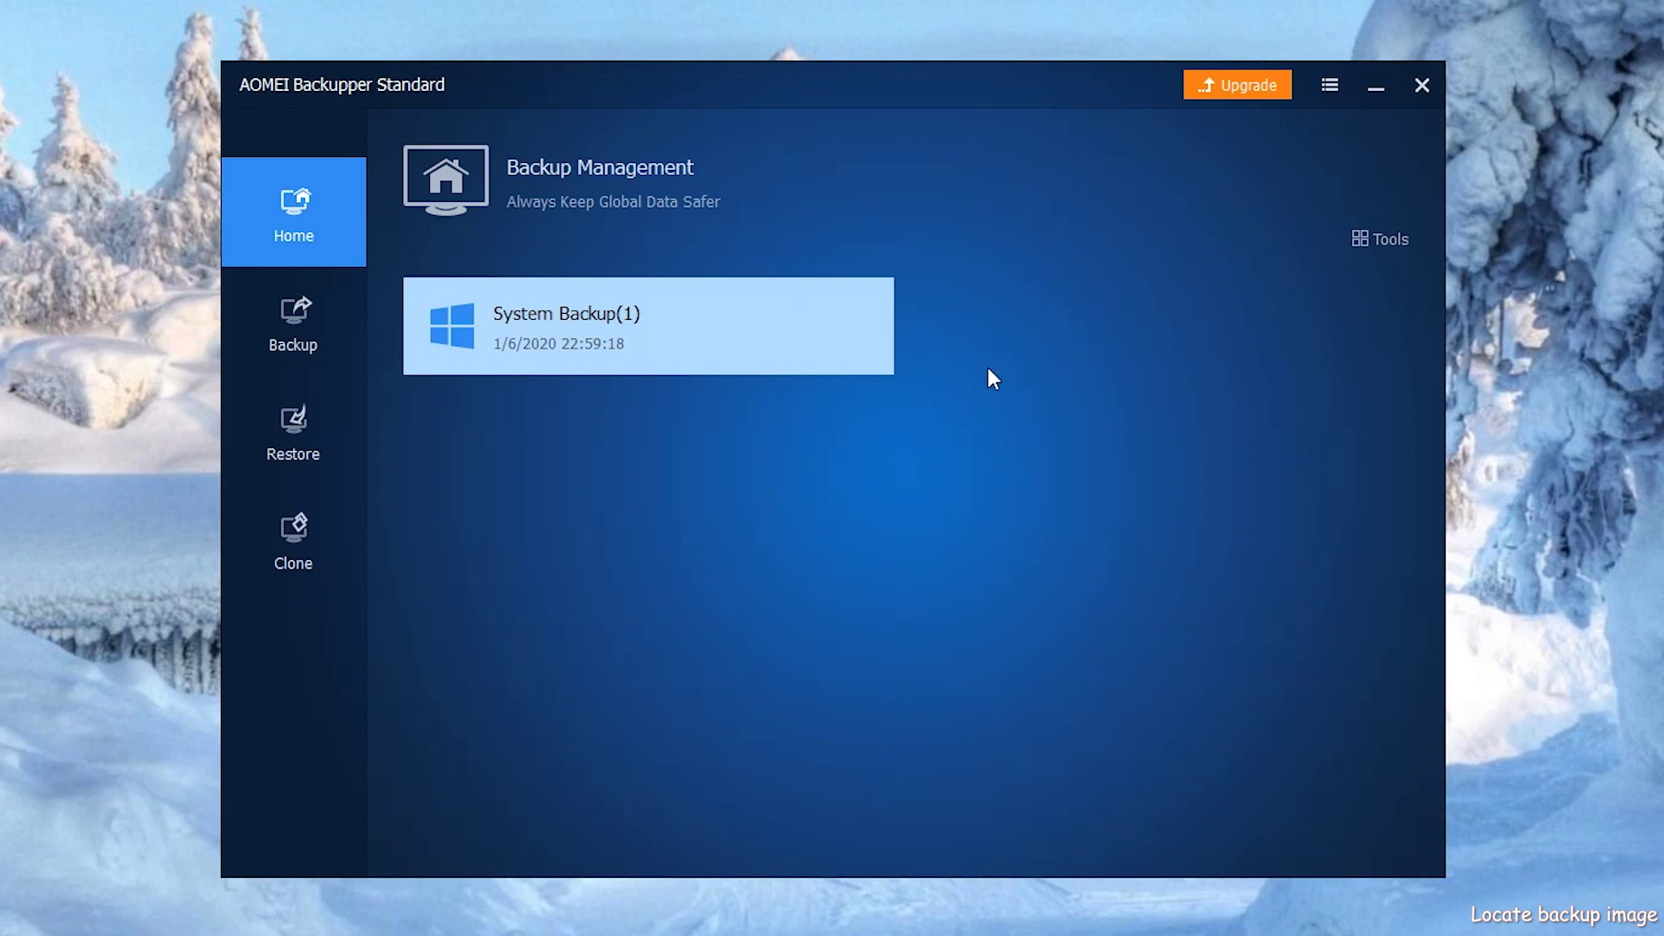
pyautogui.moveTo(757, 338)
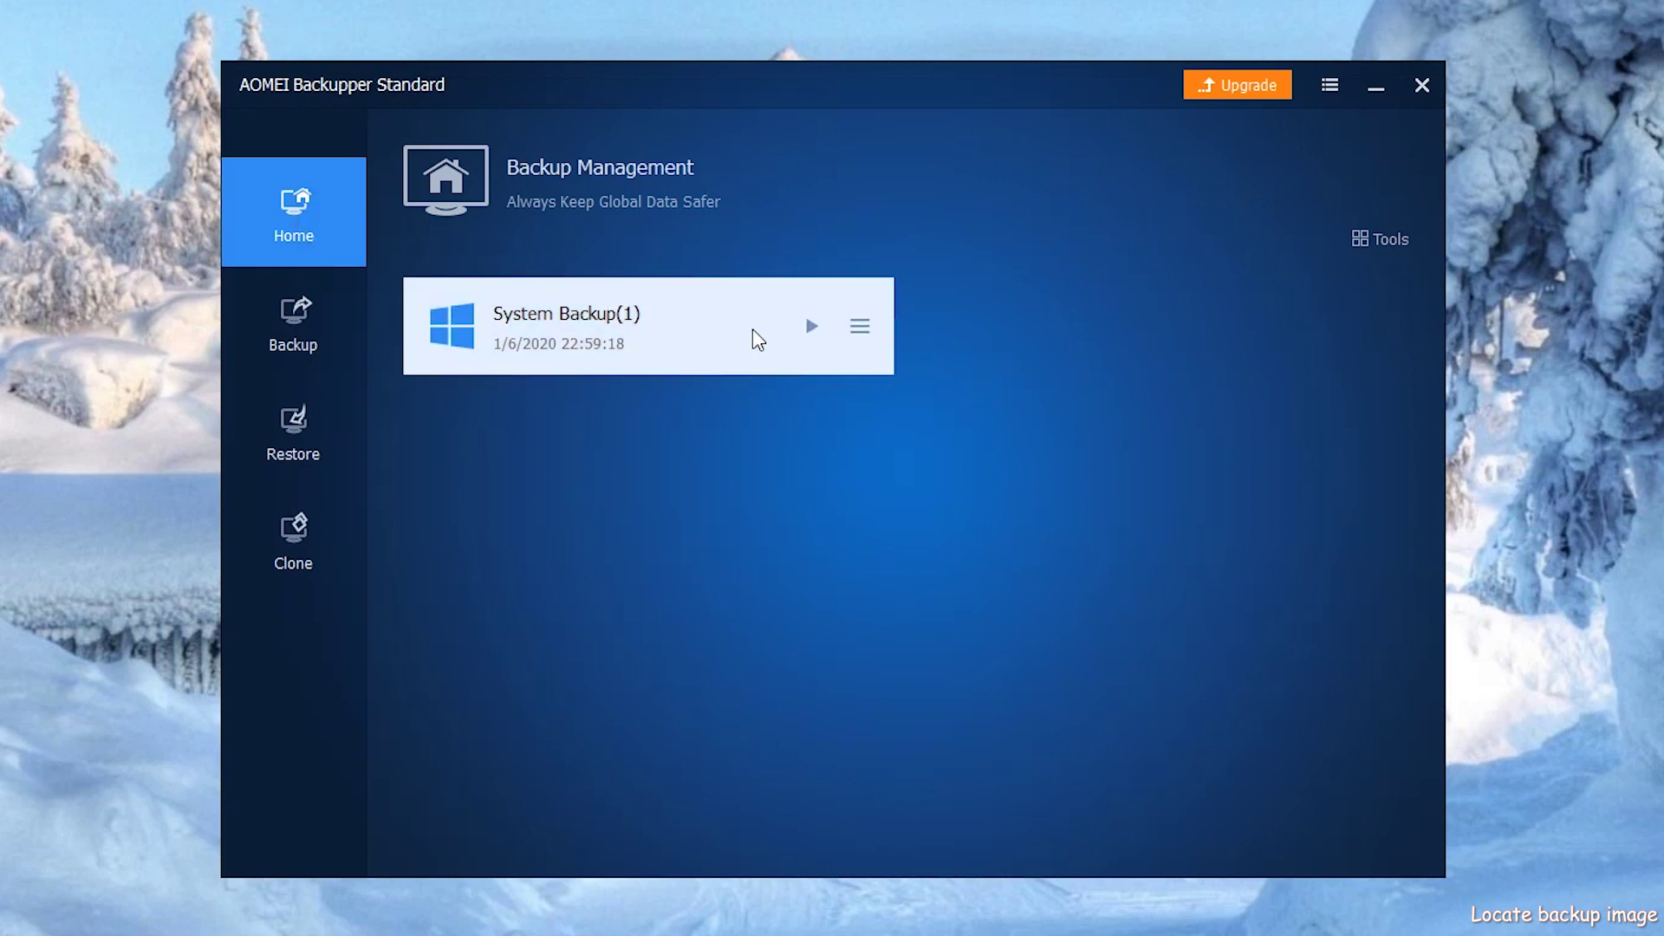
pyautogui.click(859, 329)
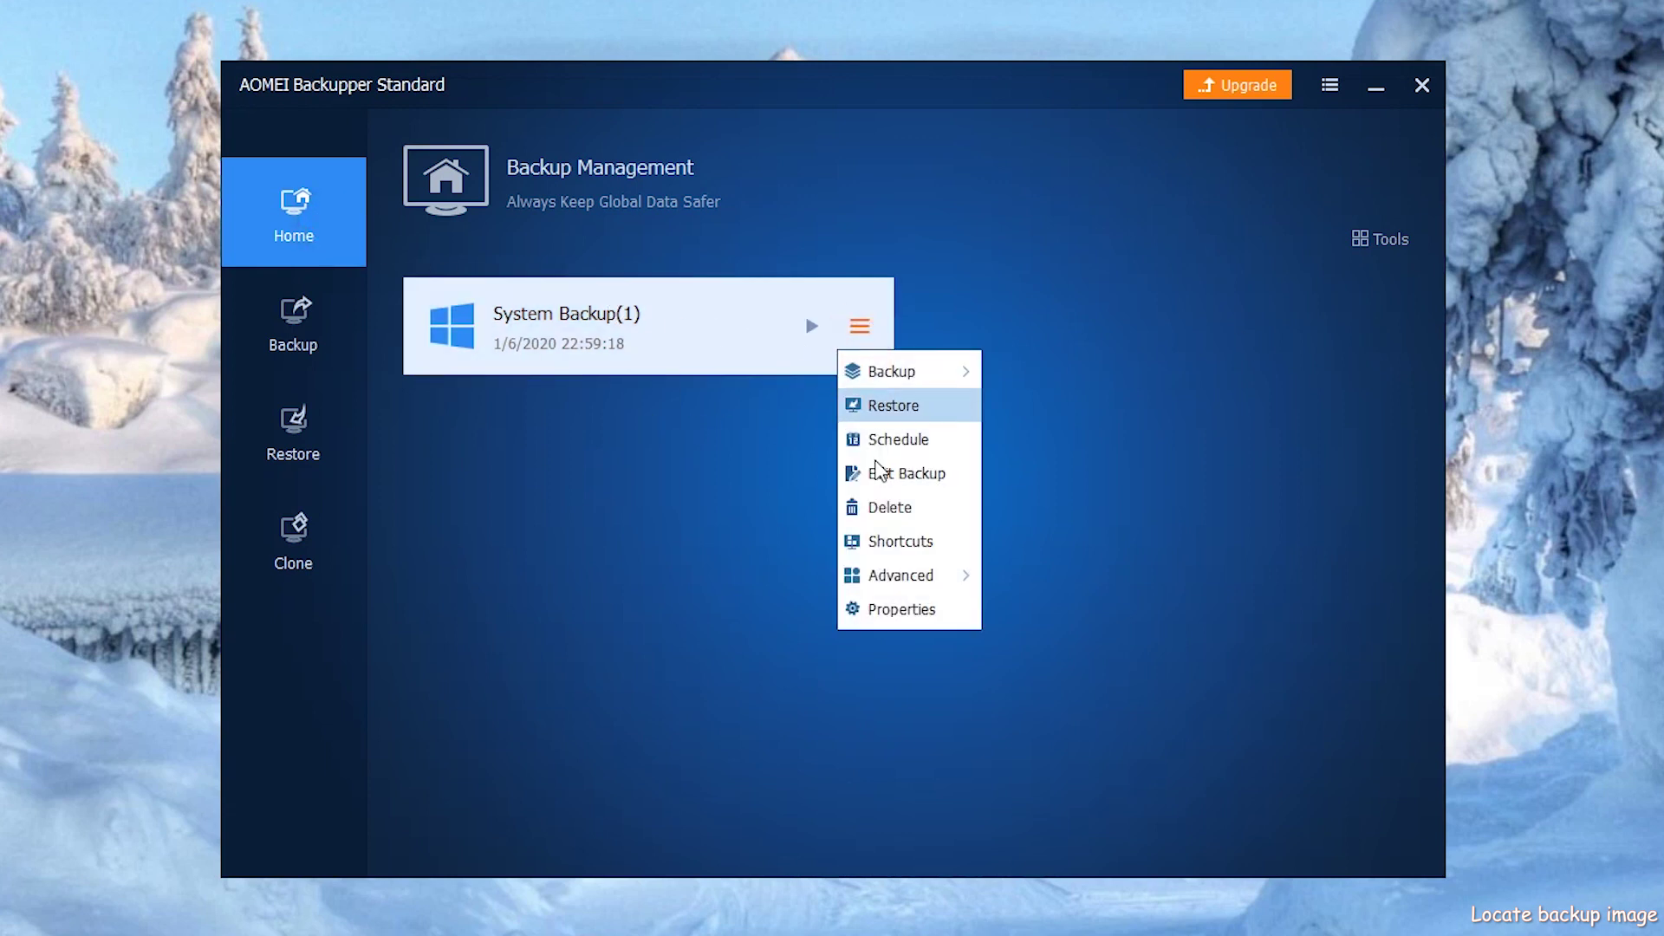
pyautogui.moveTo(897, 575)
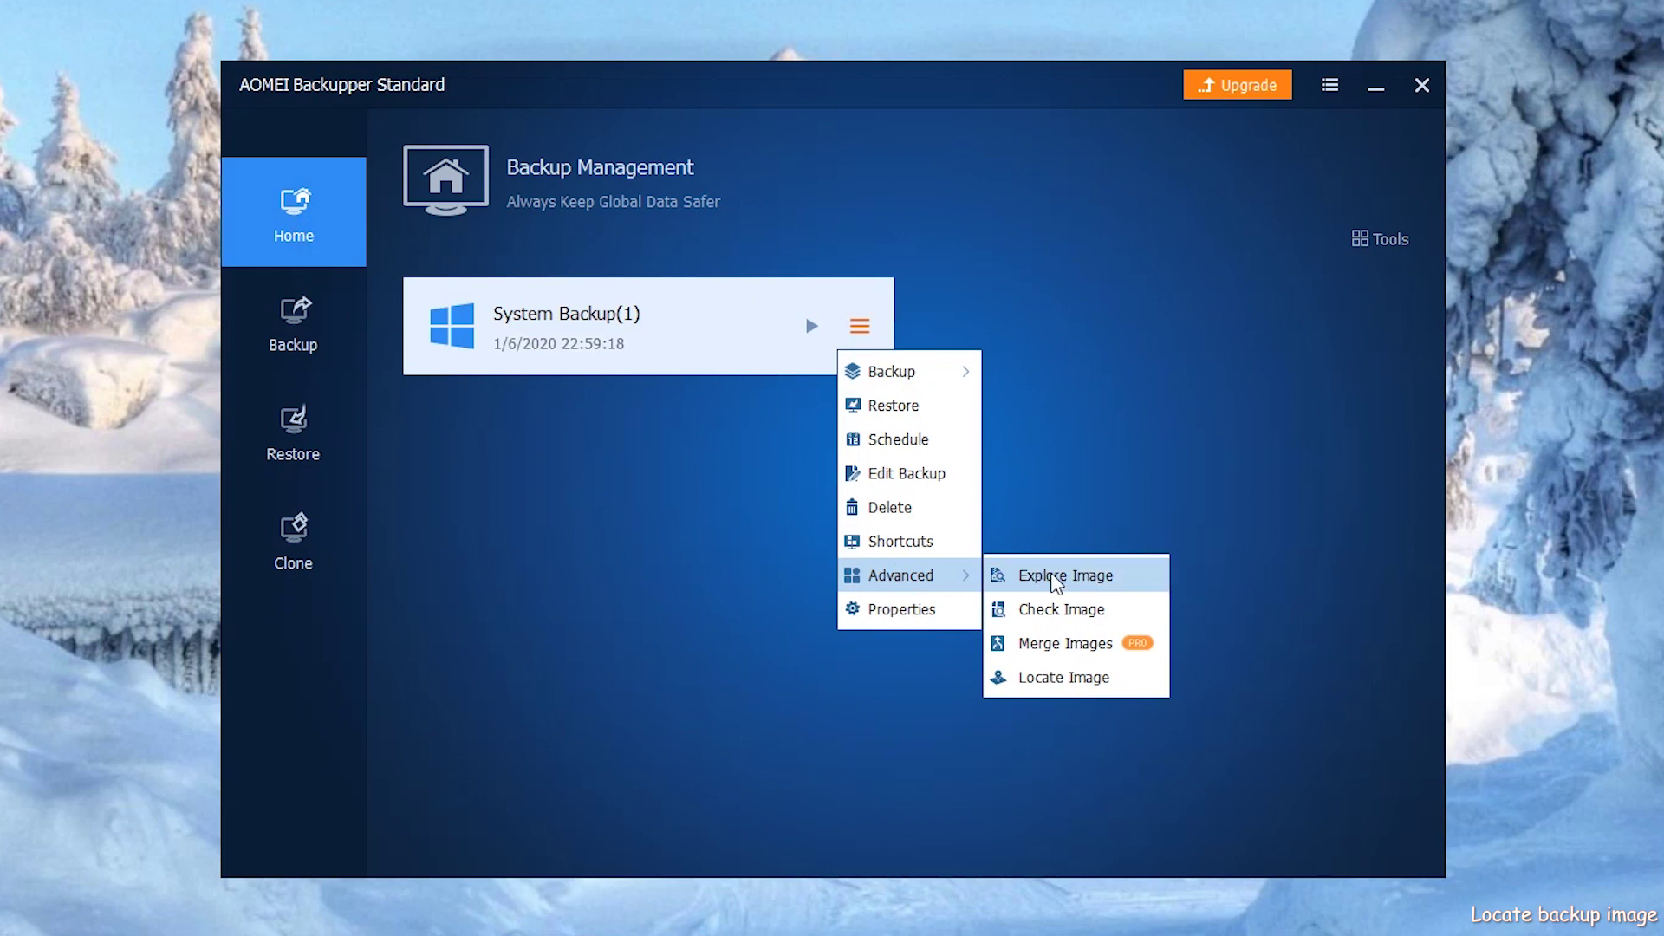
pyautogui.click(1064, 678)
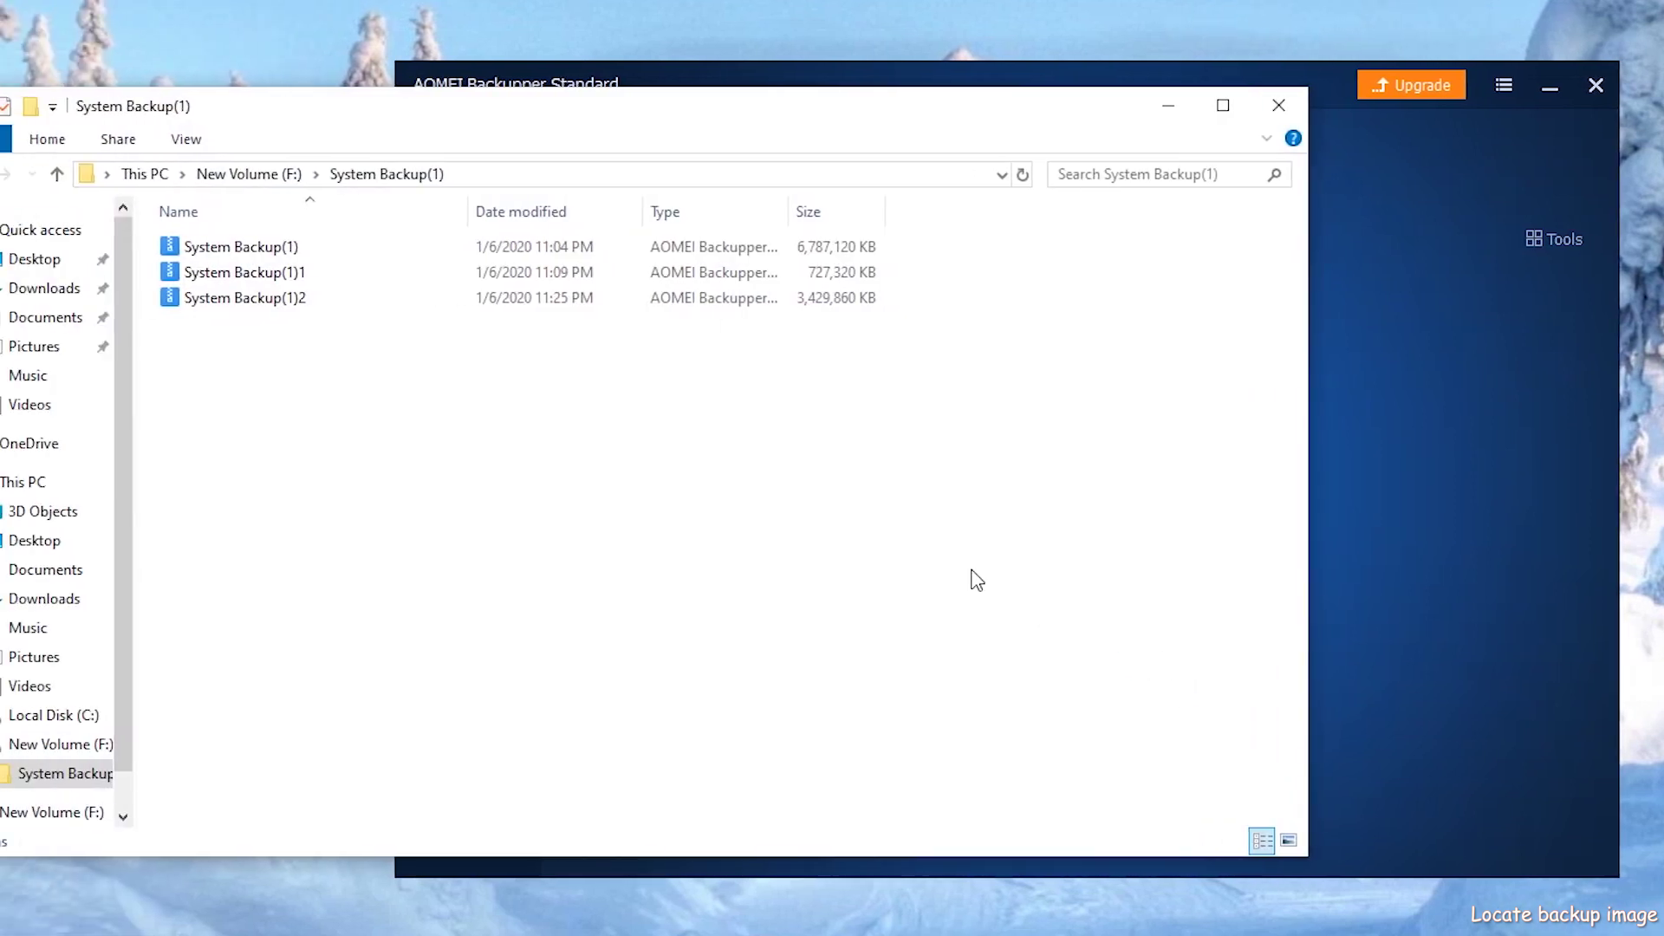
pyautogui.click(340, 274)
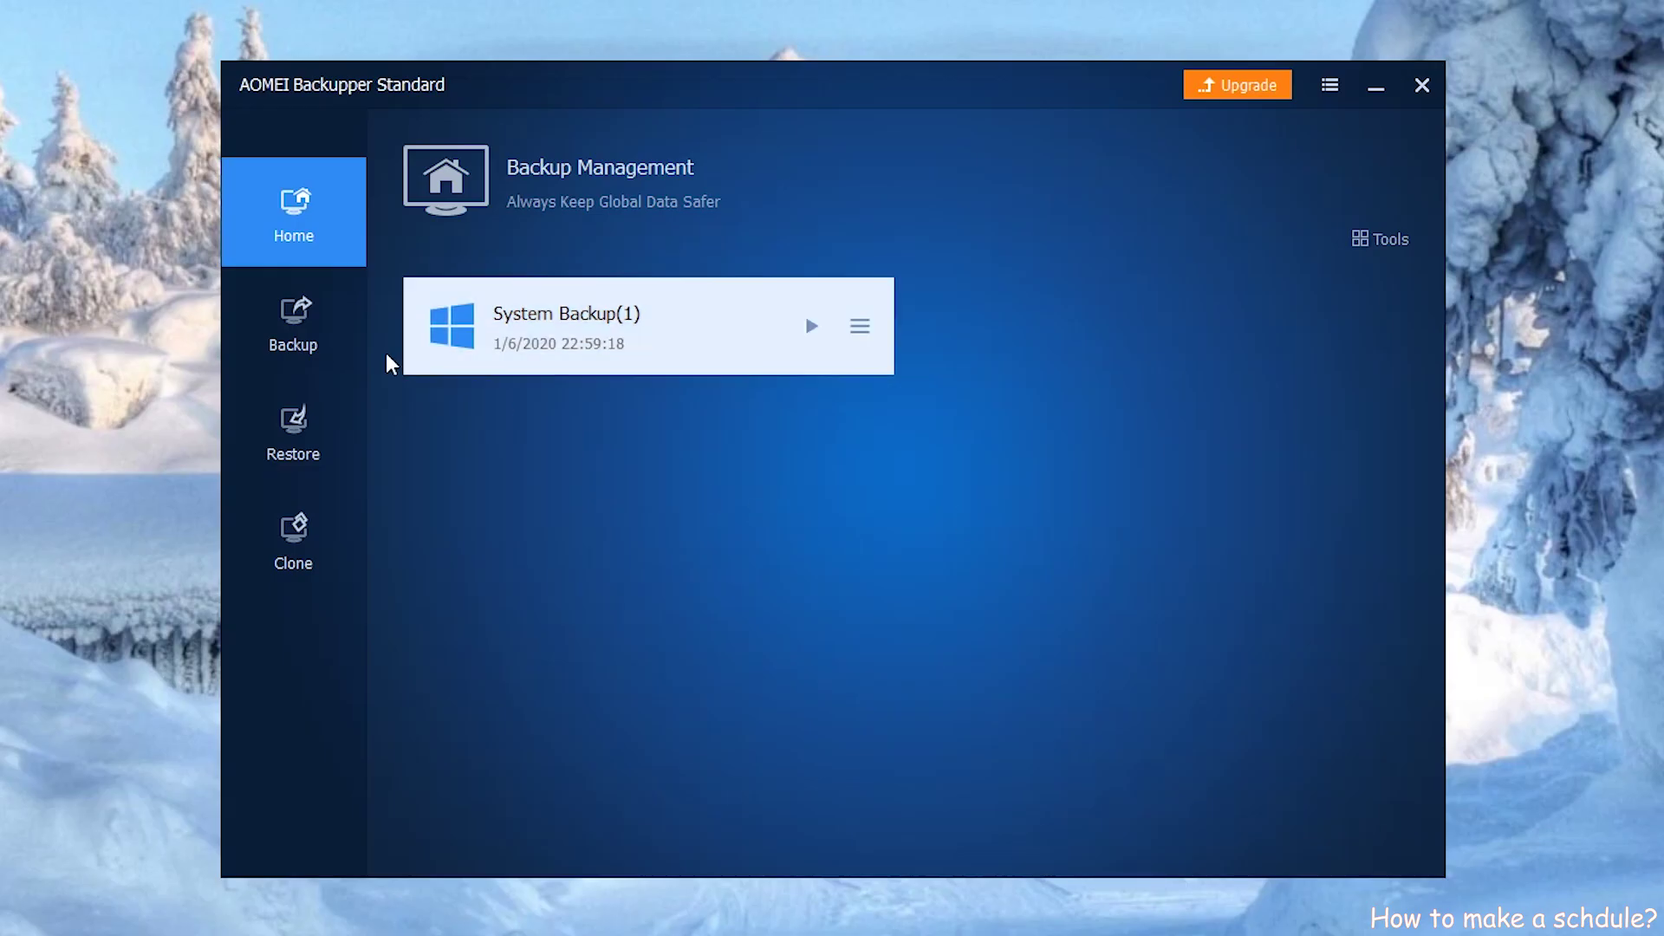
# Create a new System Backup(2) task with New Volume (F:) as its destination.
pyautogui.click(302, 321)
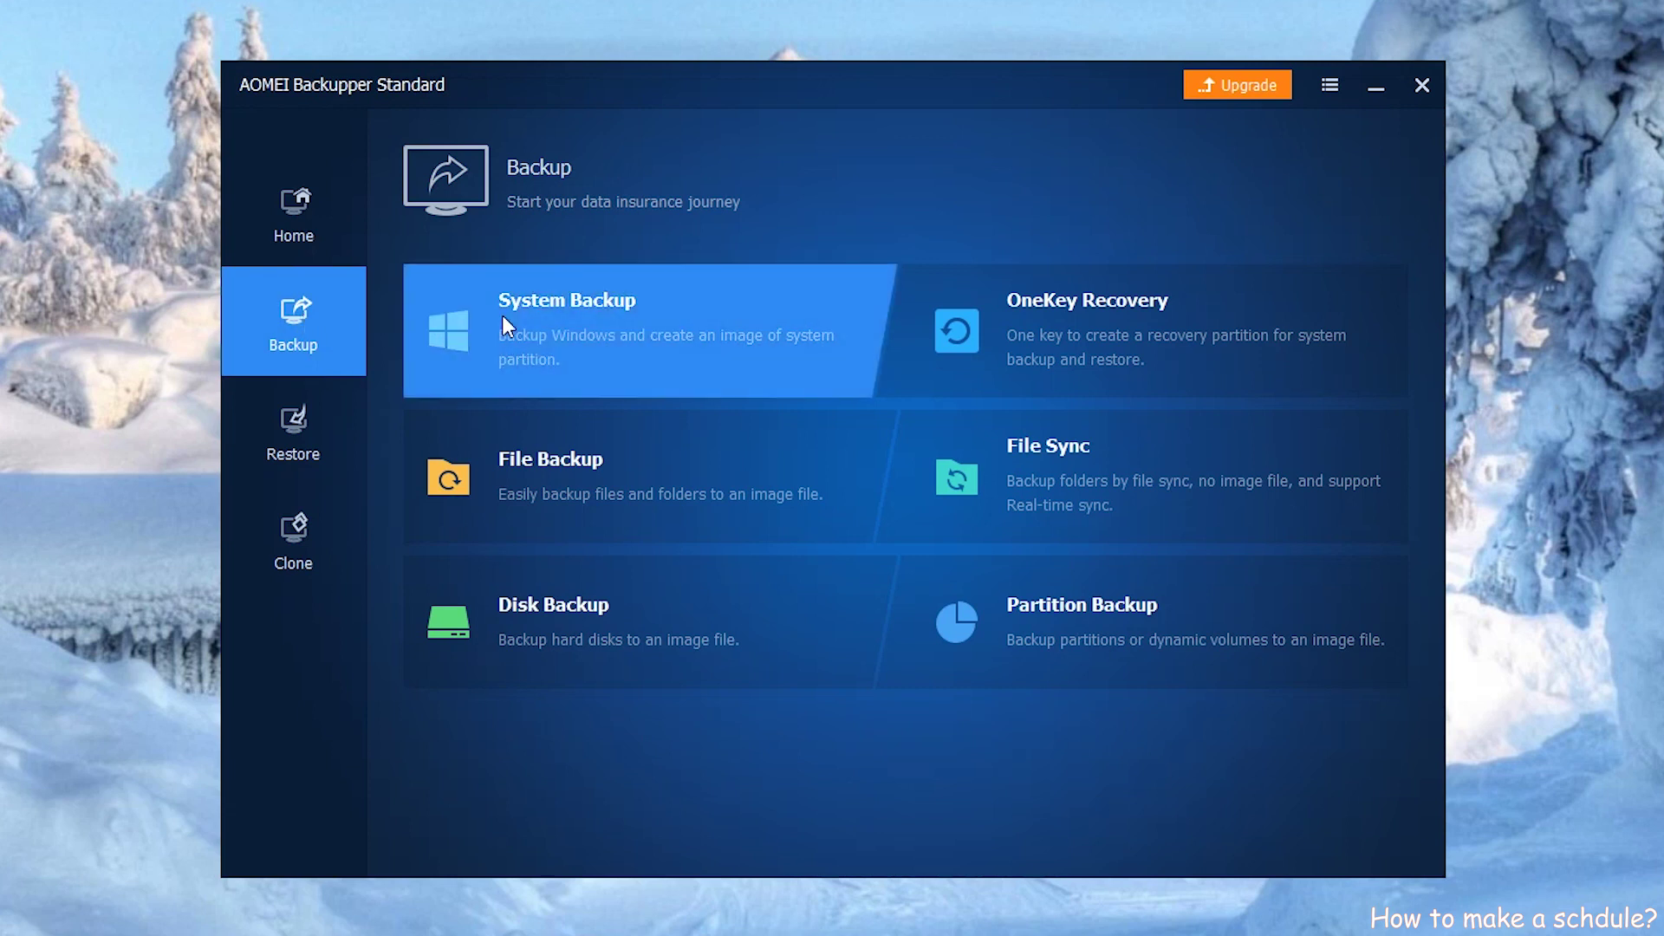
pyautogui.click(583, 315)
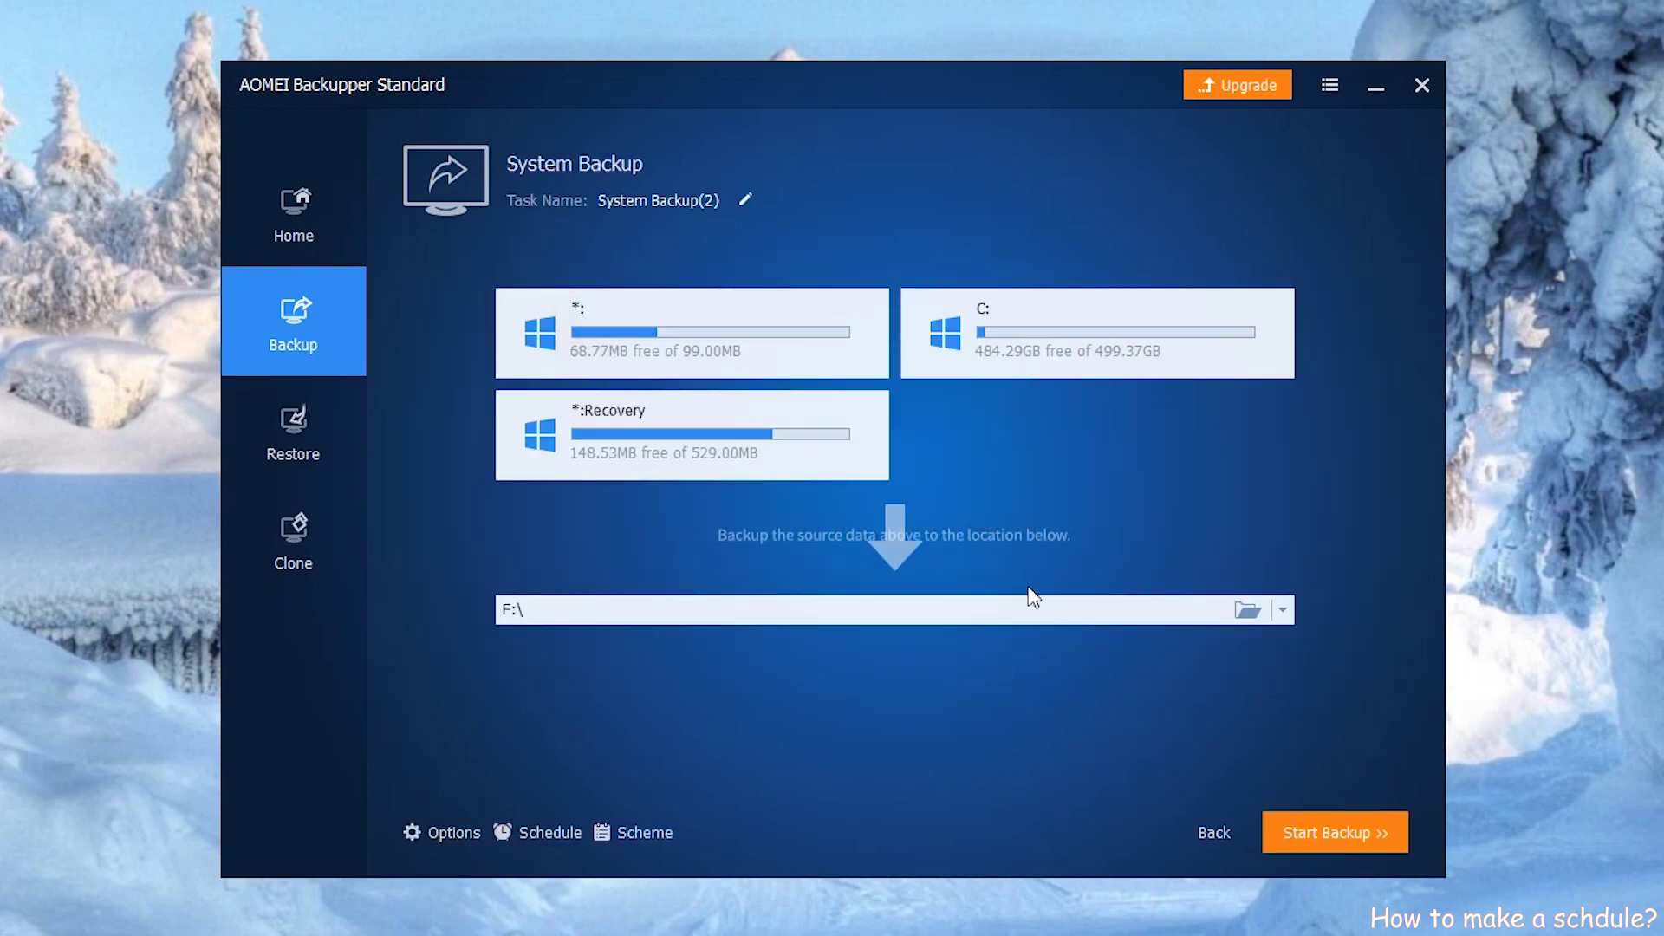
pyautogui.click(1192, 618)
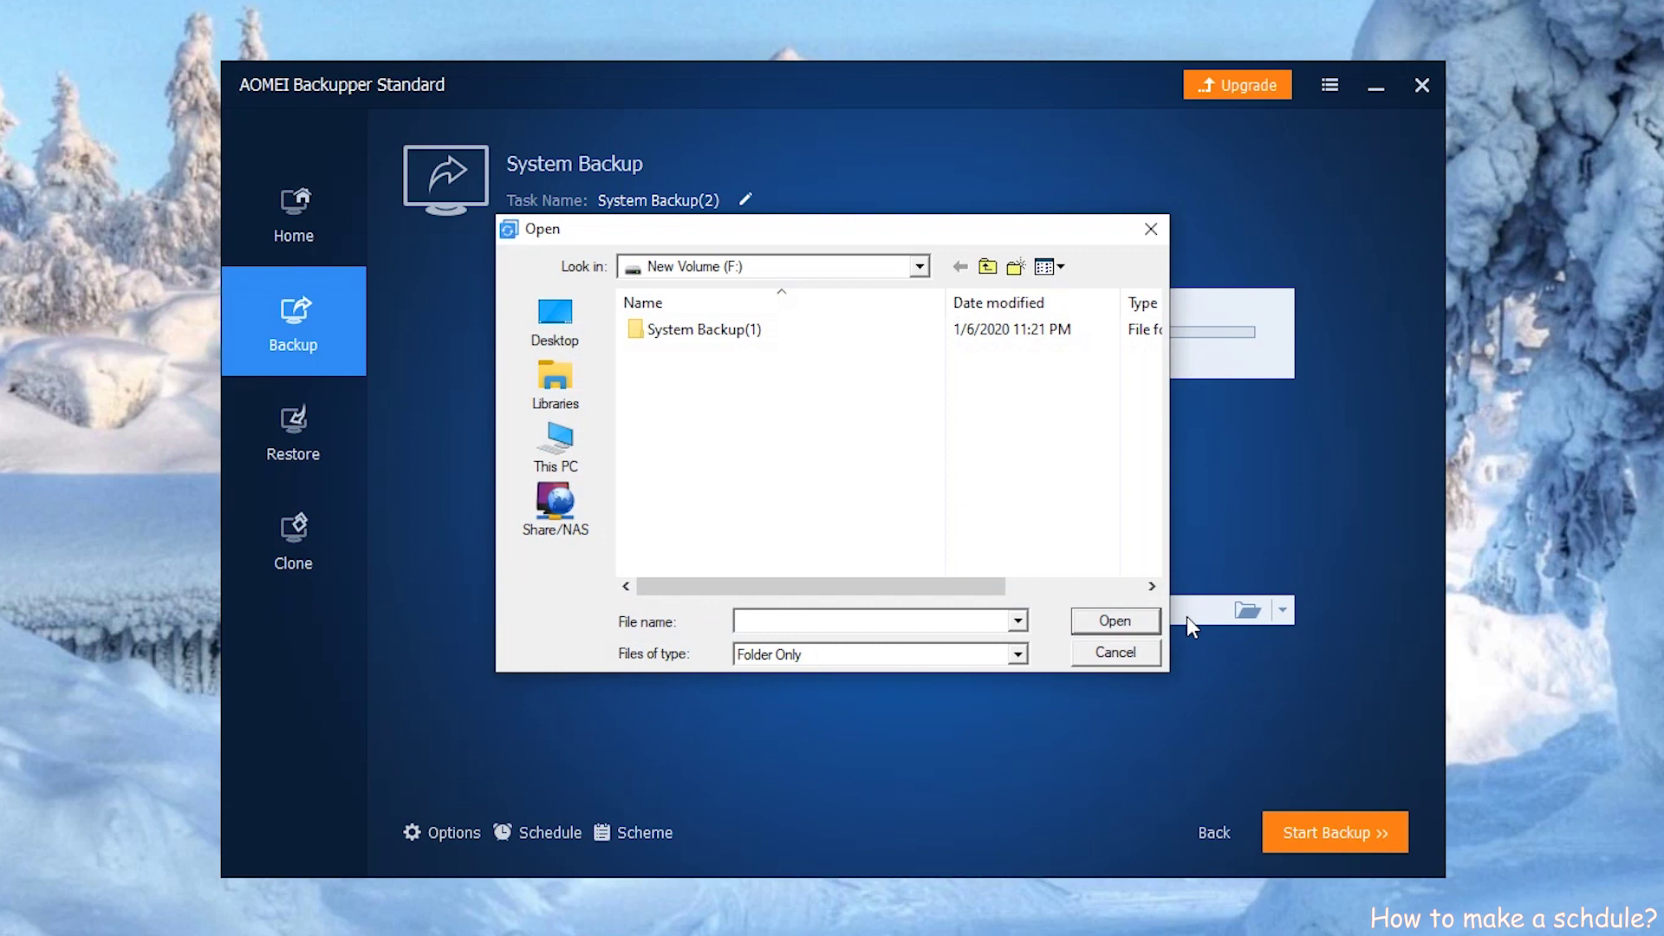
pyautogui.click(576, 453)
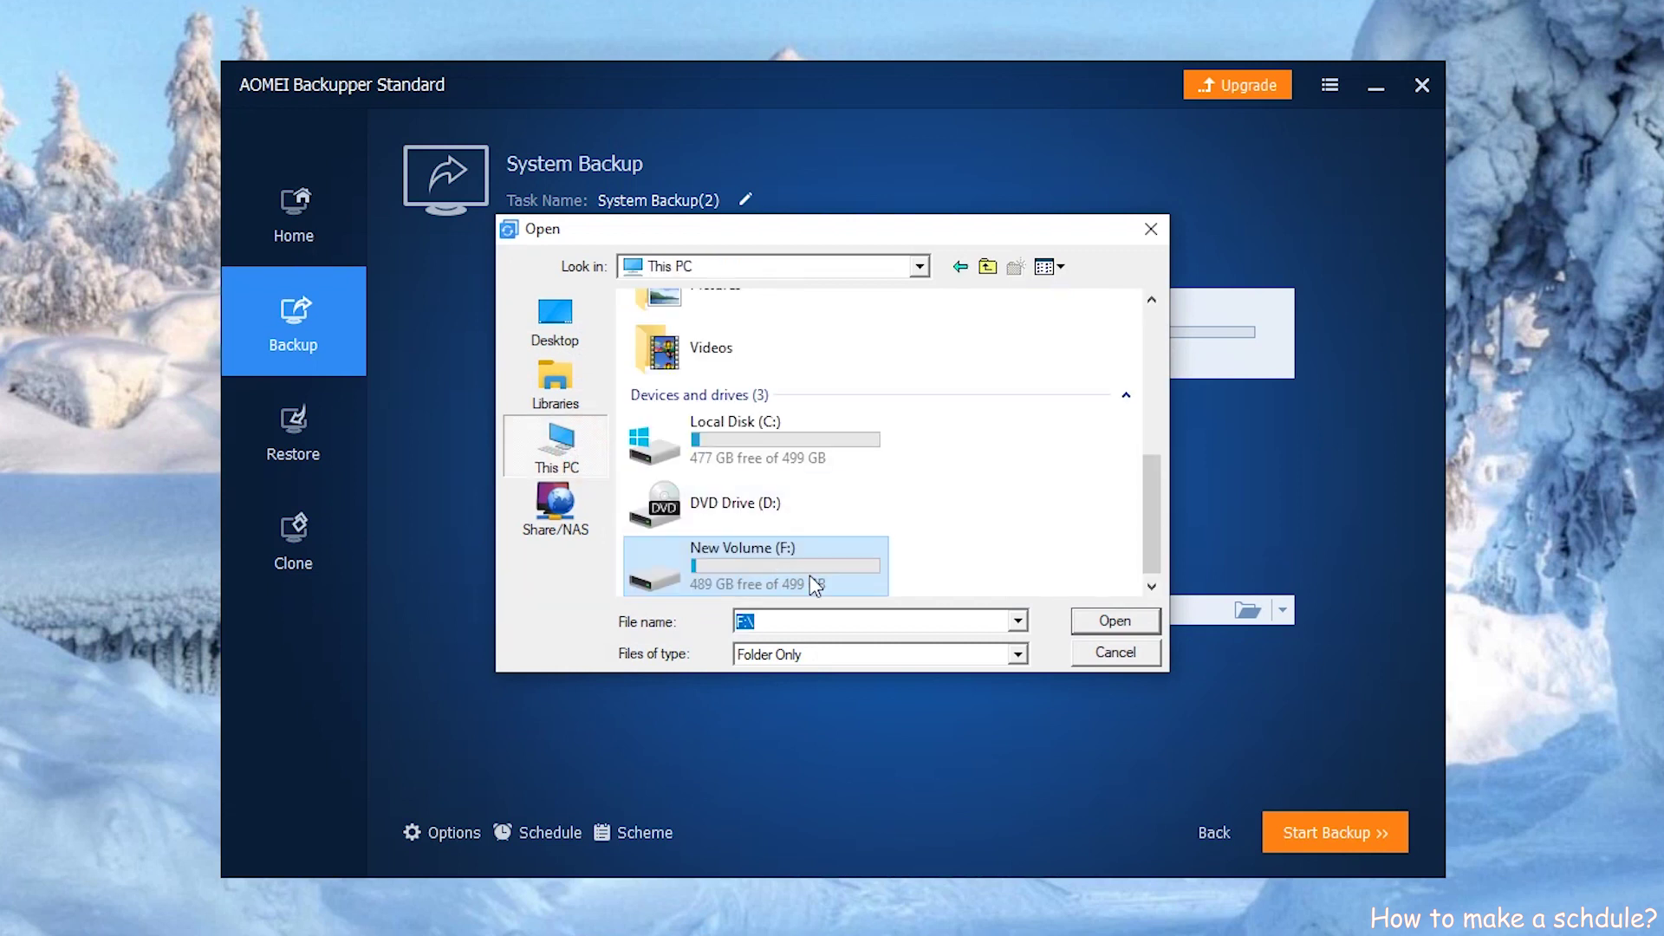
pyautogui.click(811, 574)
pyautogui.click(1097, 622)
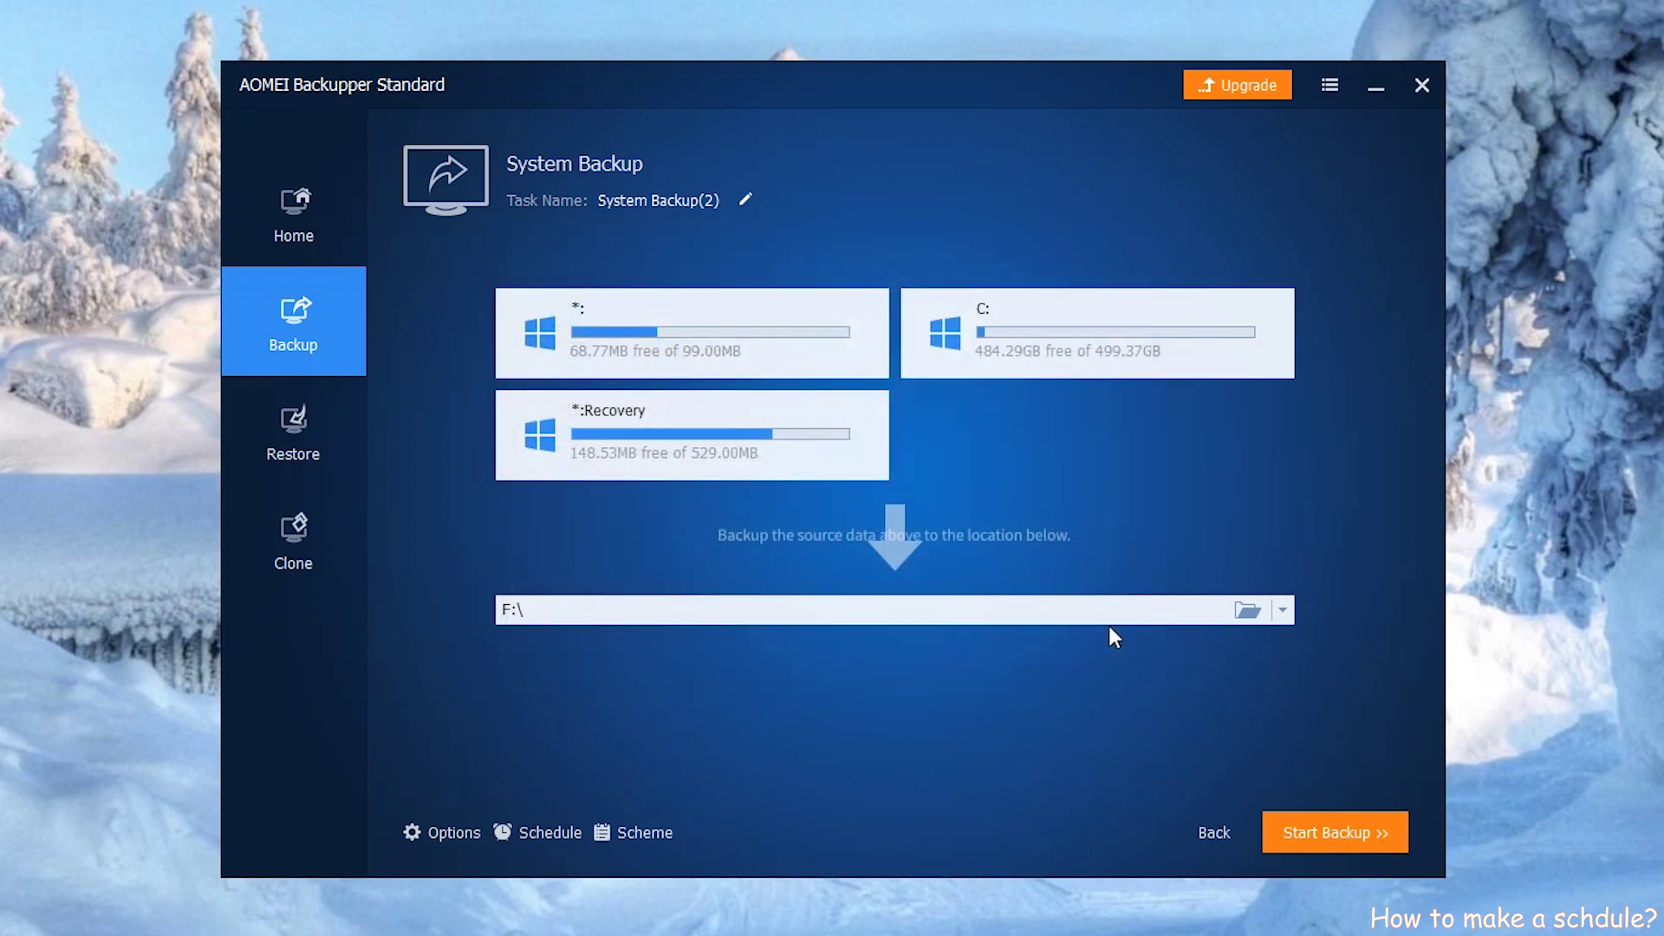
# Save a schedule with incremental backups for System Backup(2), then add it and start backing up now.
pyautogui.click(535, 834)
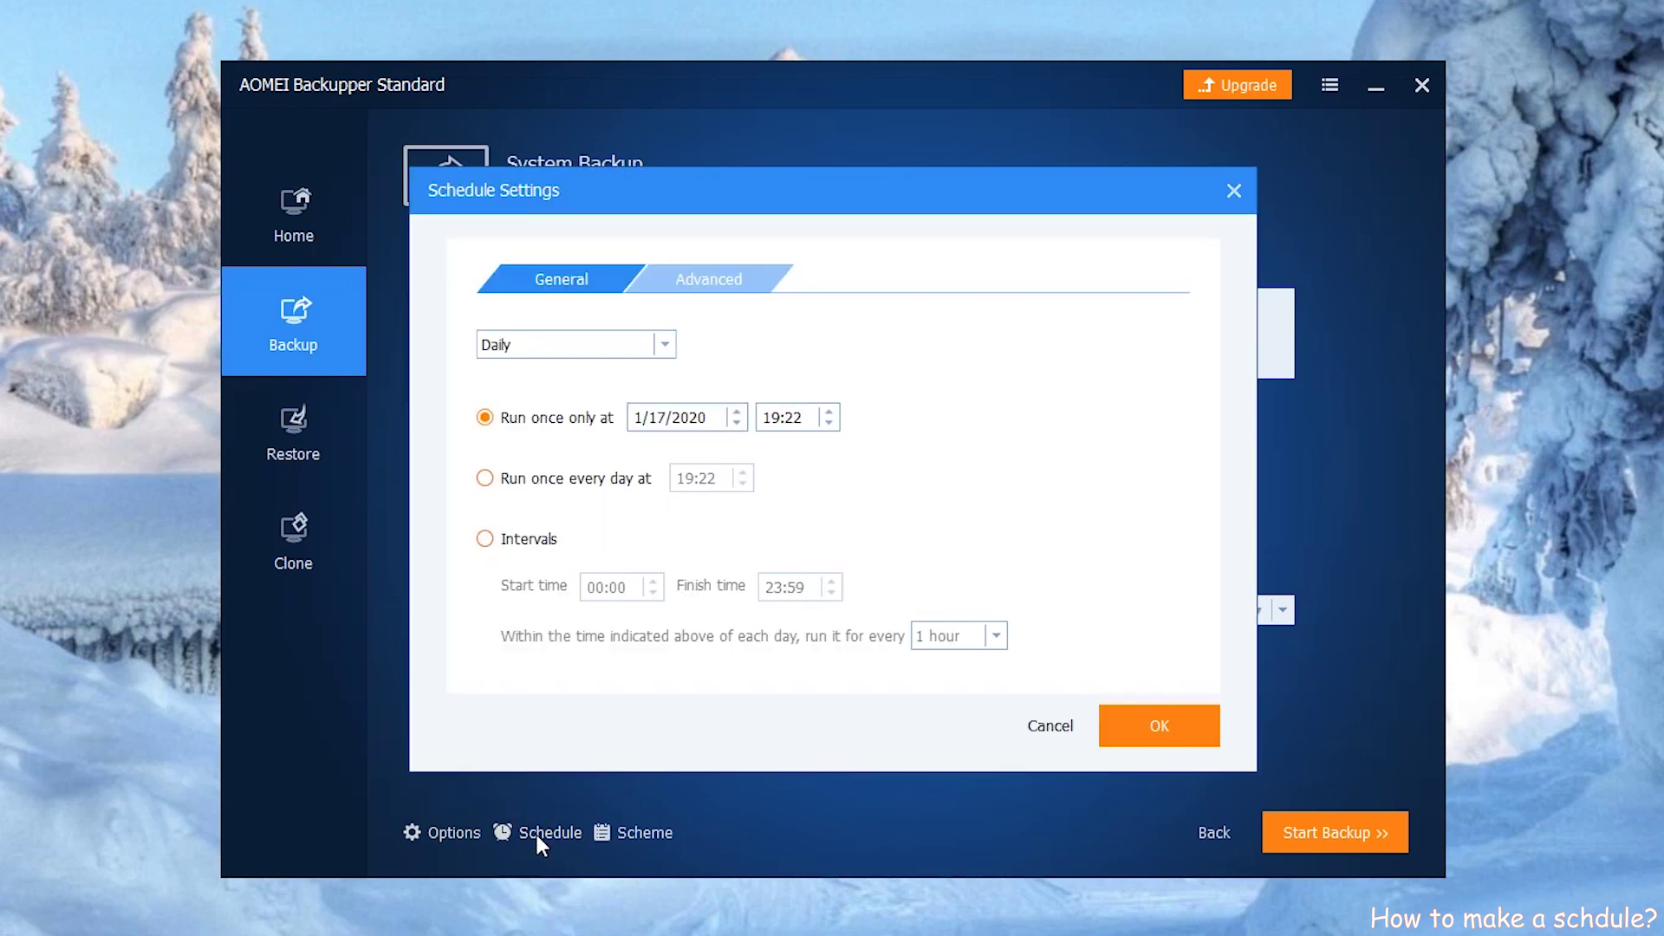
pyautogui.click(729, 302)
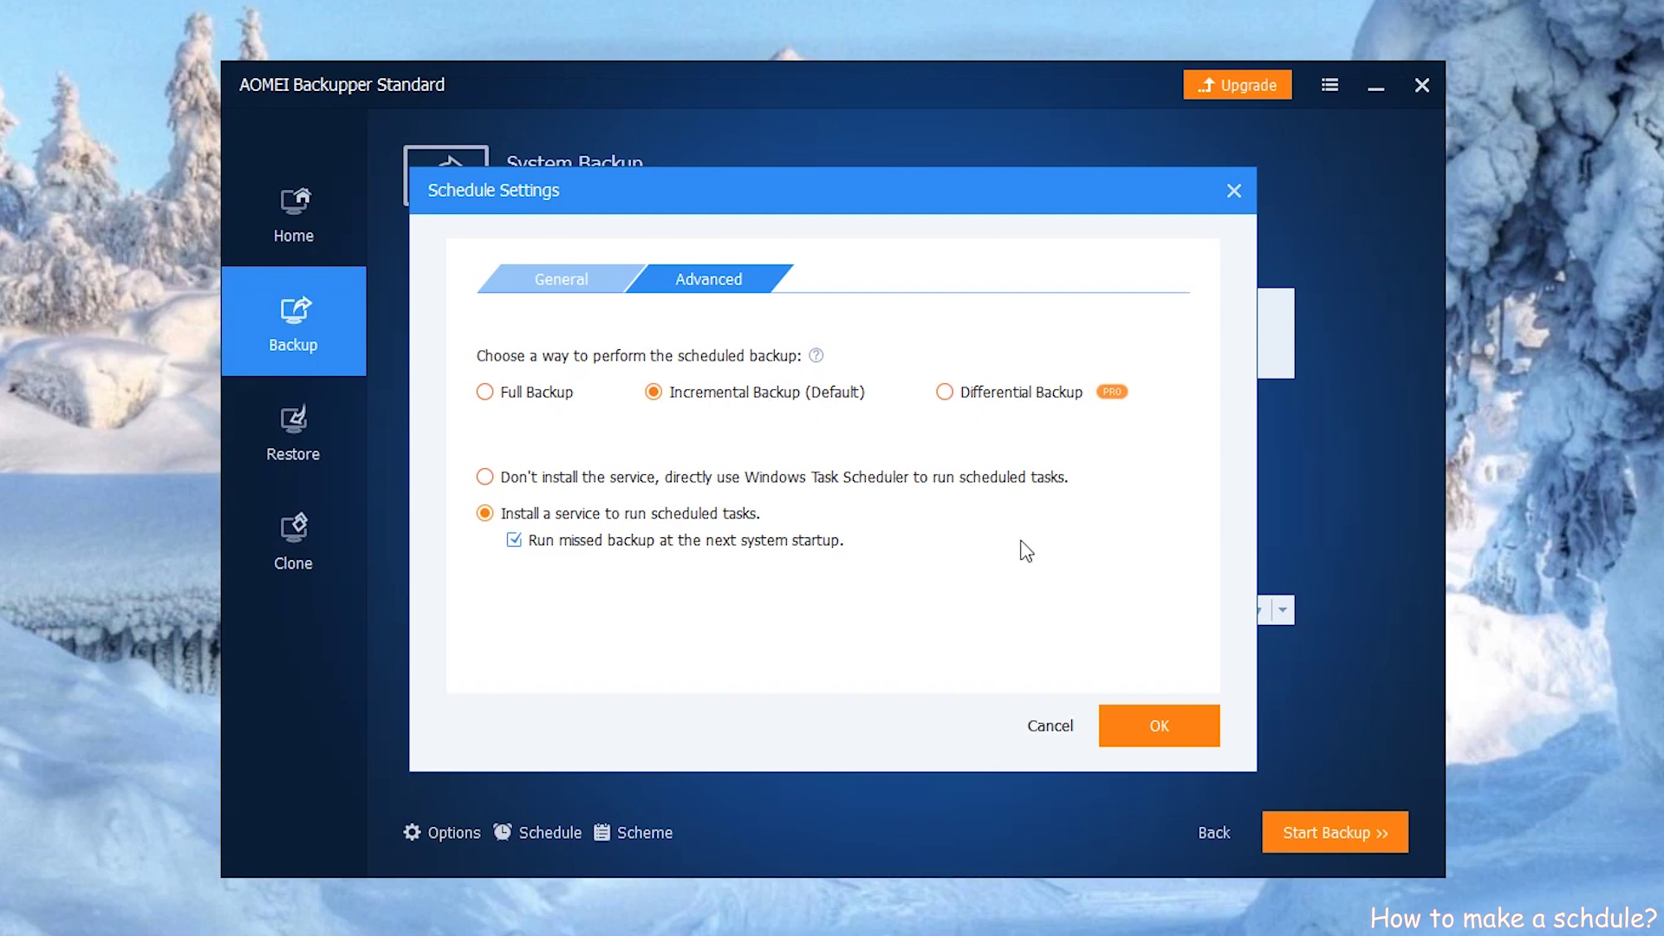
pyautogui.click(1129, 727)
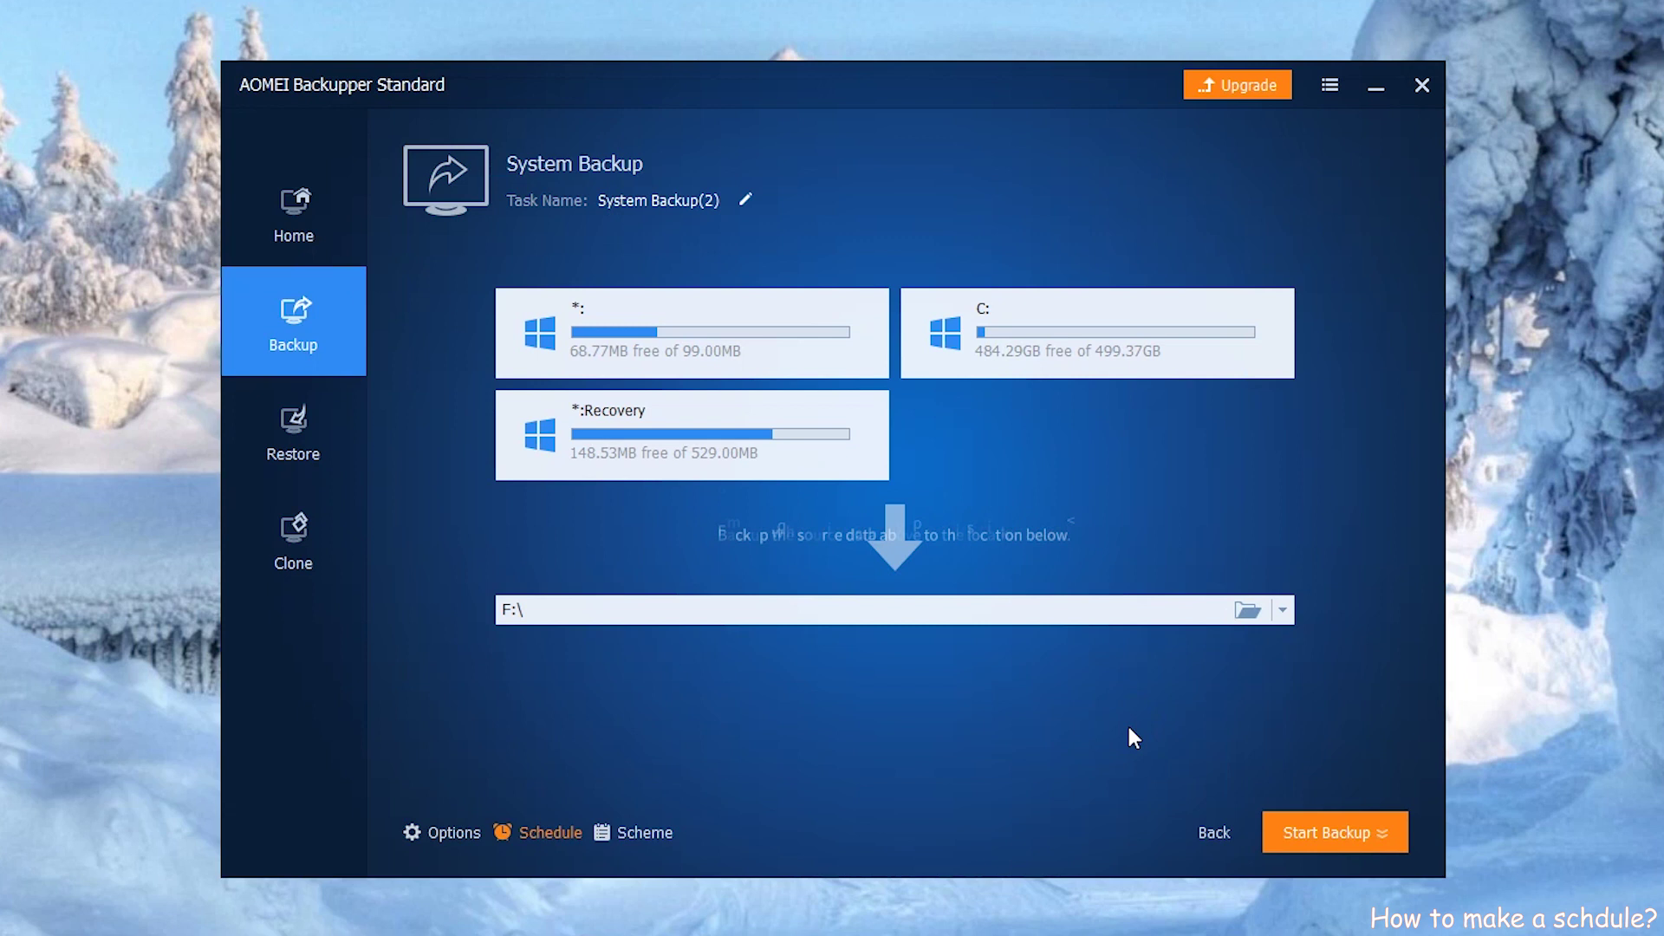
pyautogui.click(1361, 833)
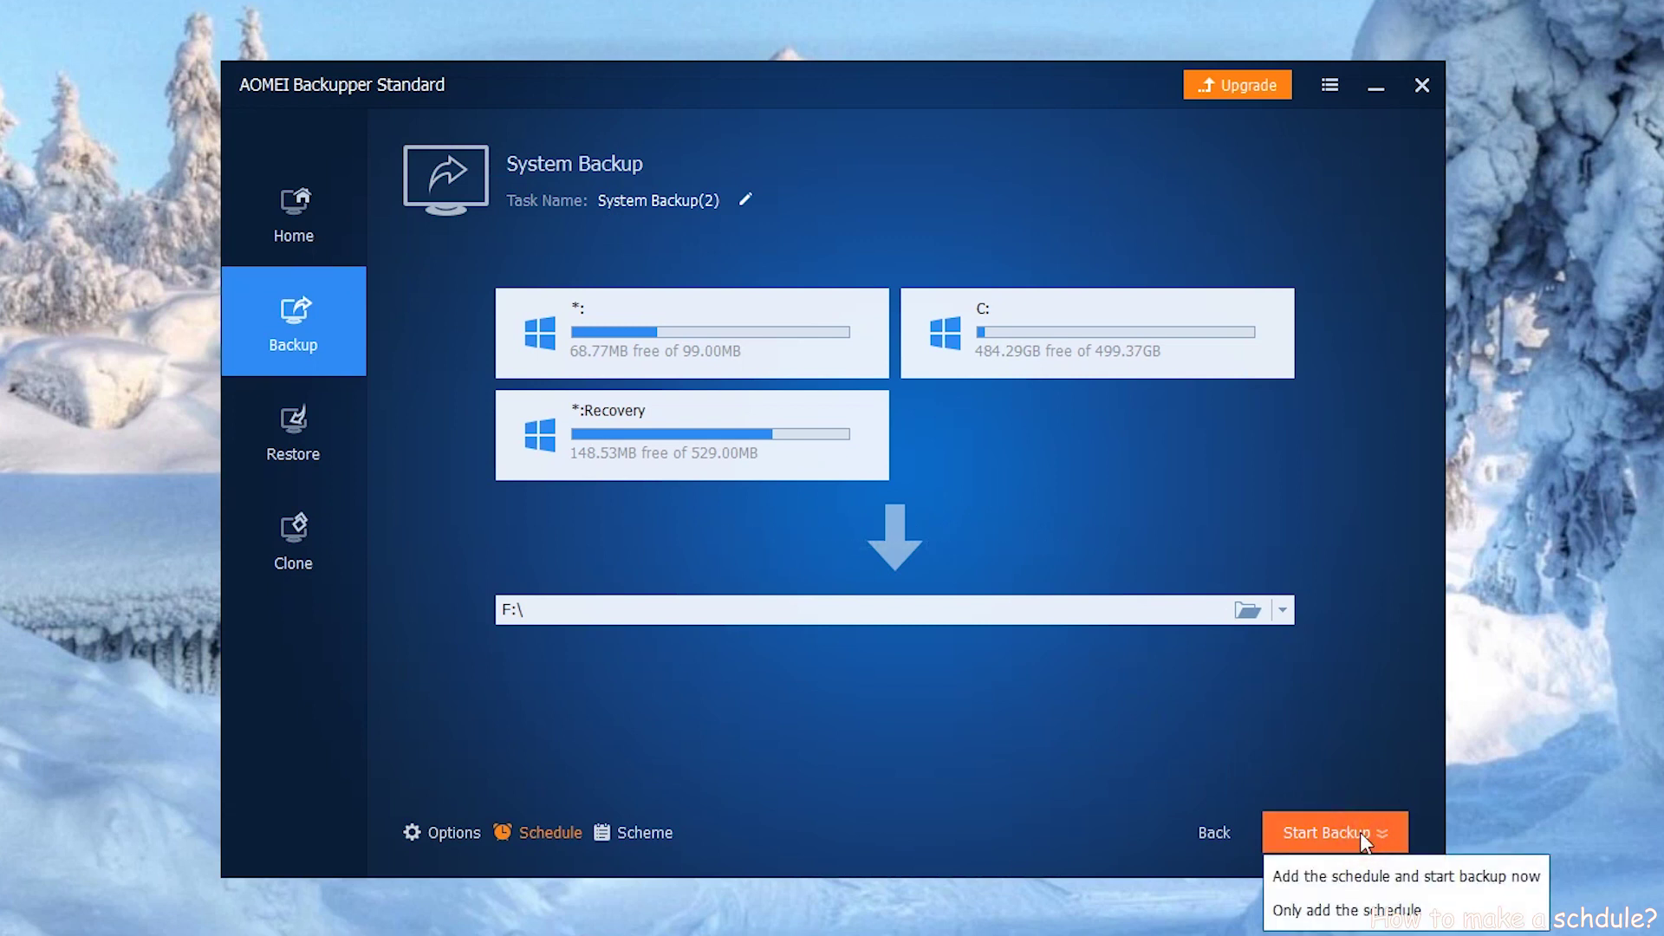
pyautogui.click(1363, 877)
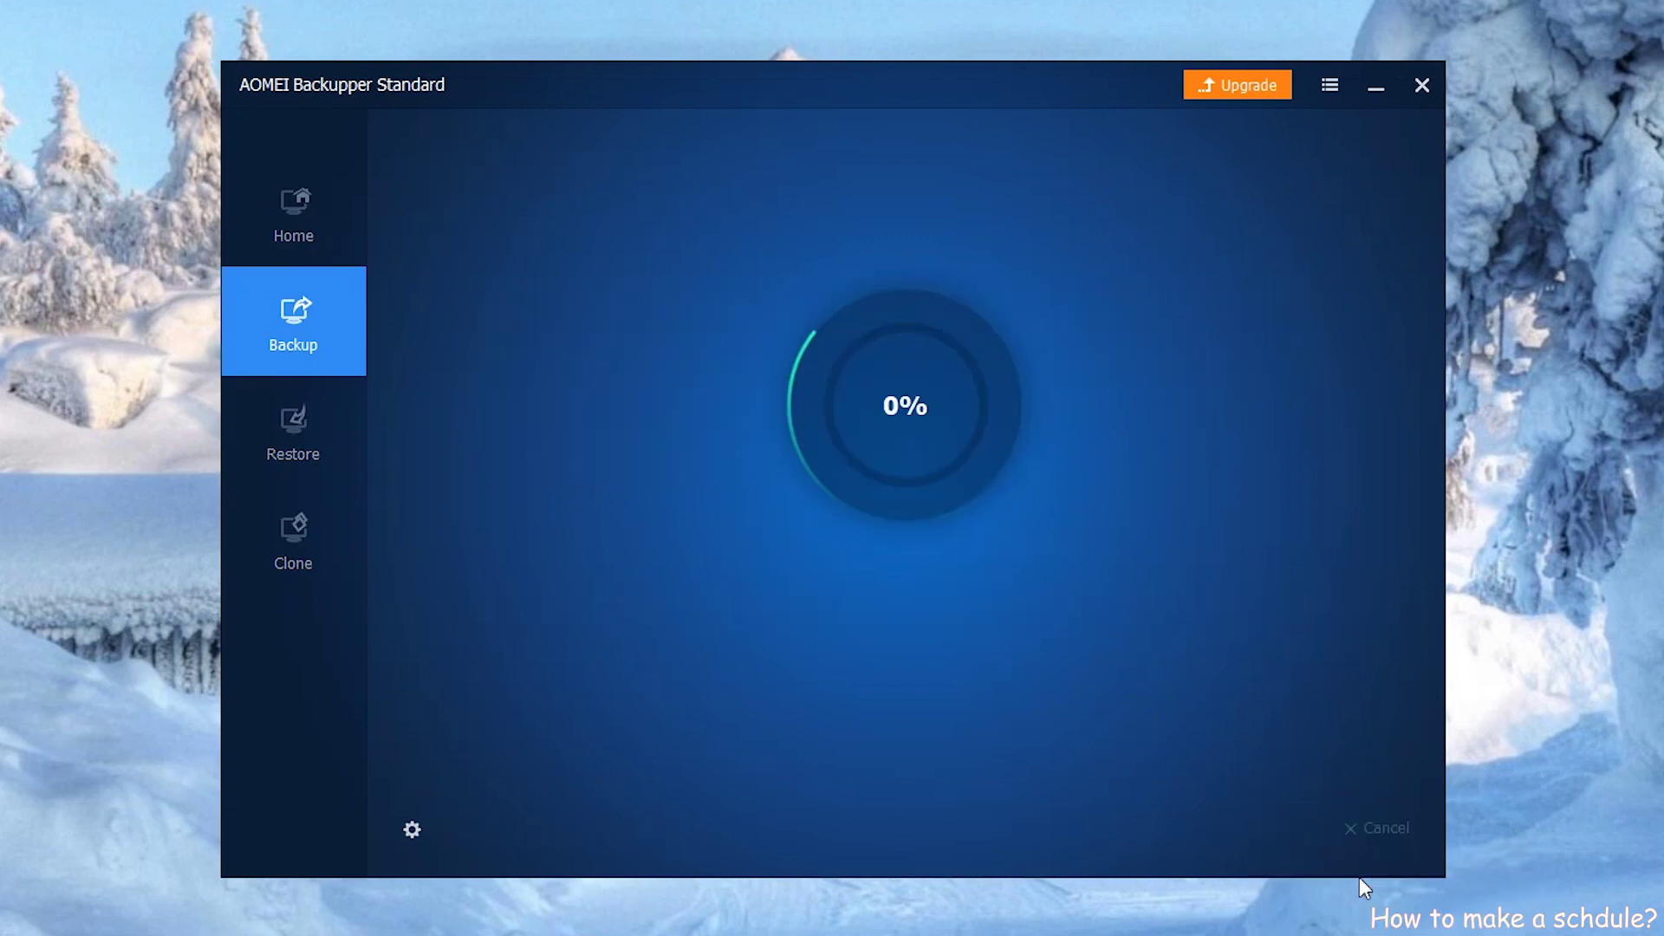